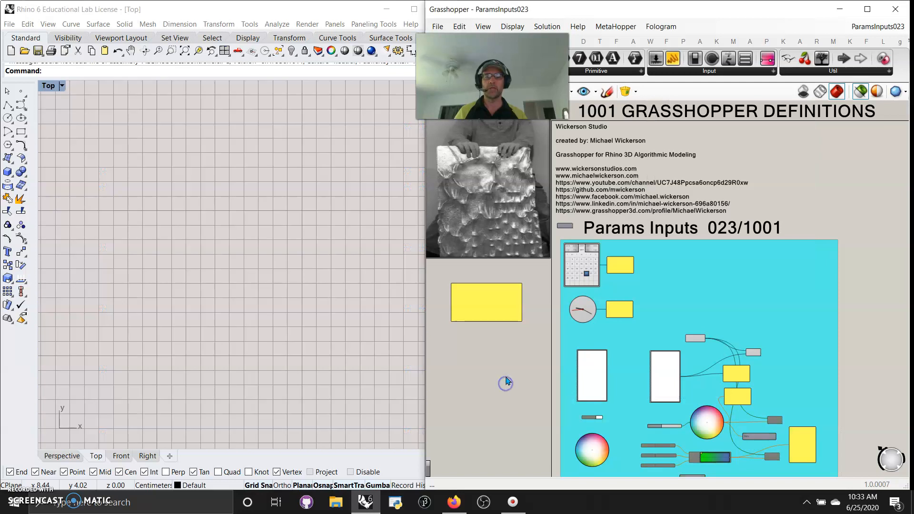
Maximize the Perspective viewport and zoom in on the previewed sphere.
scroll(506, 364, "down", 4)
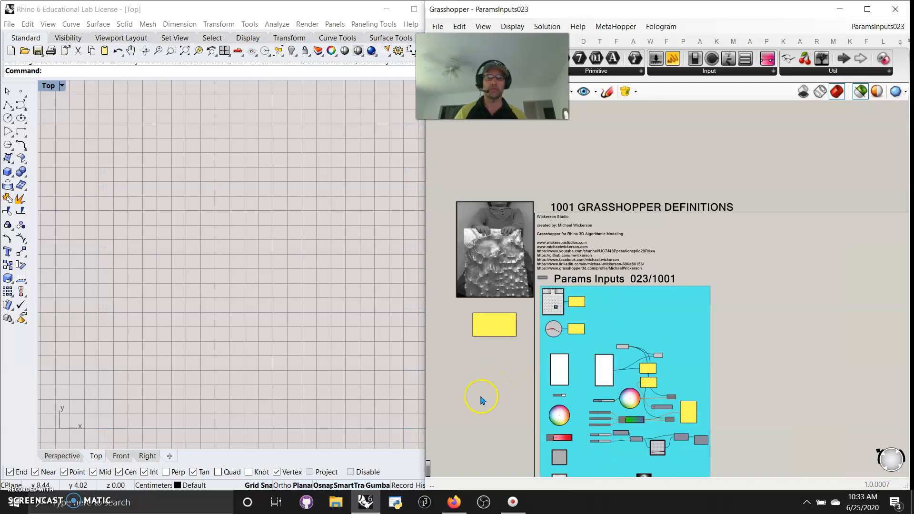
left_click_drag(467, 350, 689, 439)
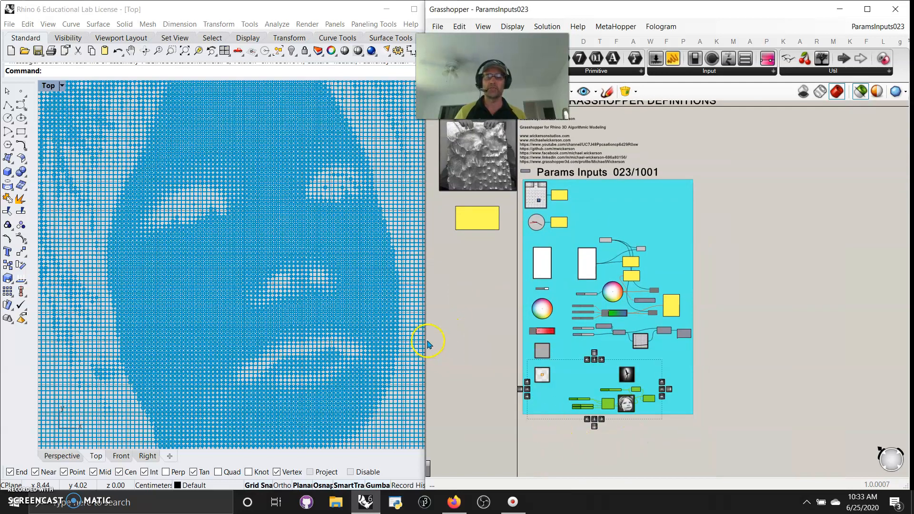
double_click(50, 85)
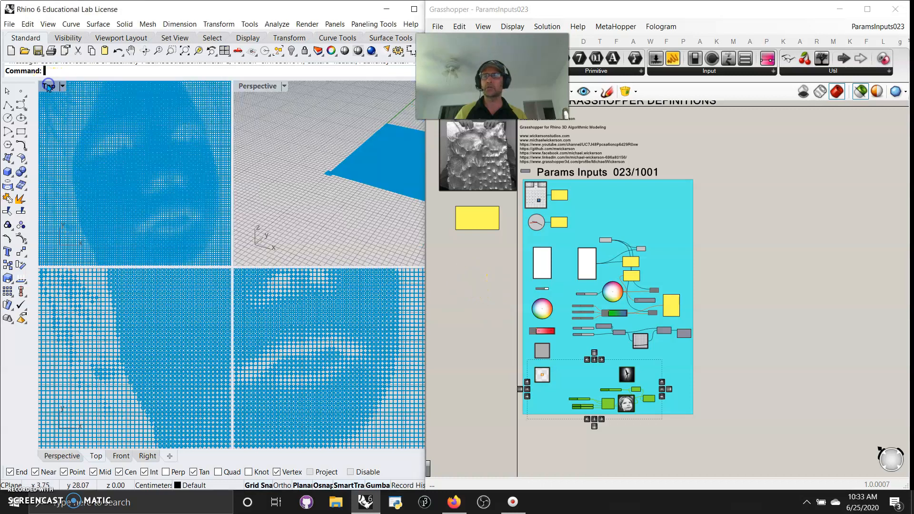
double_click(255, 87)
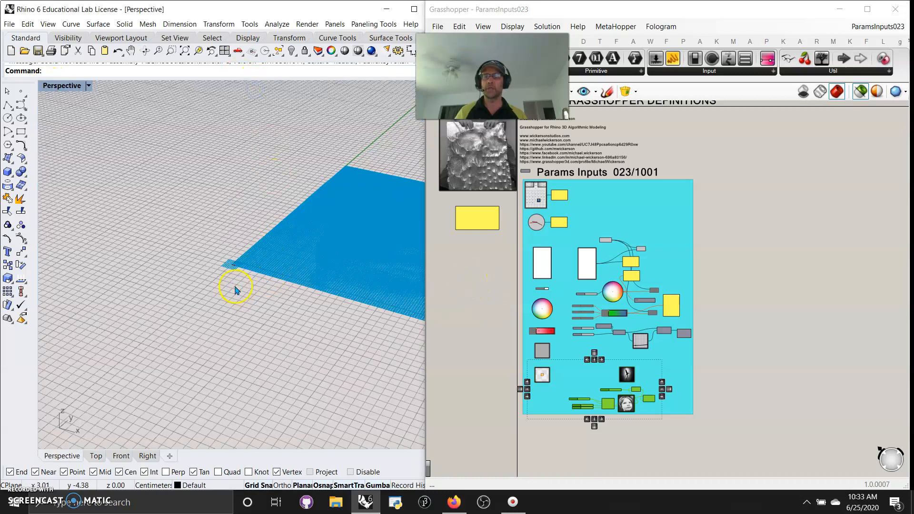
scroll(236, 289, "up", 3)
left_click(860, 92)
scroll(225, 260, "up", 15)
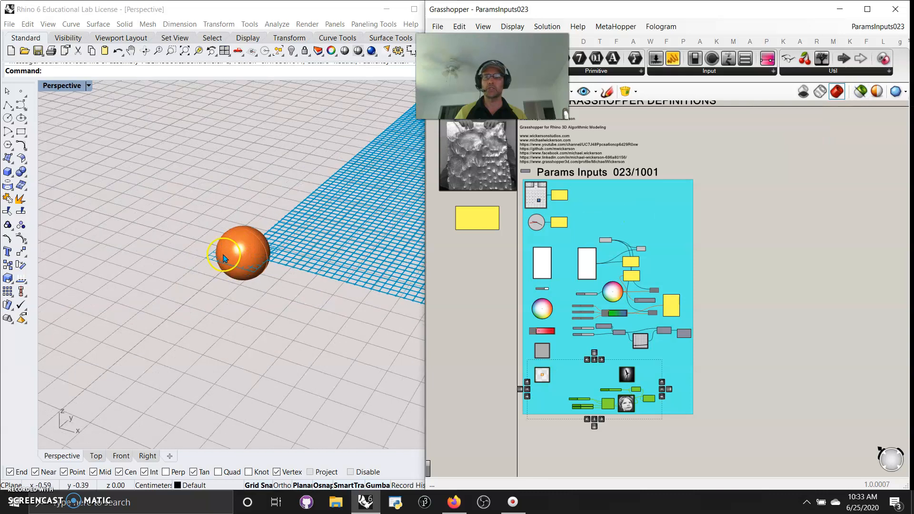
right_click_drag(302, 236, 288, 245)
left_click_drag(437, 56, 295, 22)
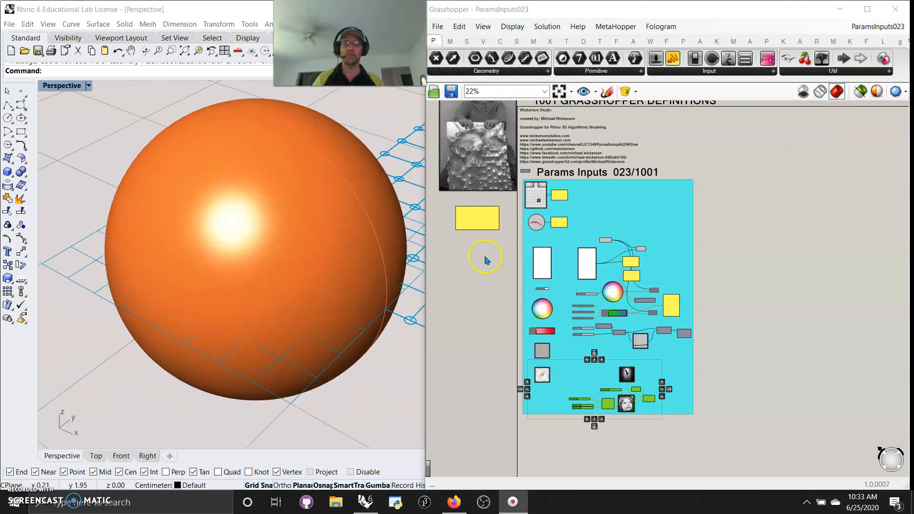
Zoom in to inspect the Calendar and Clock input components, then pan over to the Colour Picker components.
scroll(483, 260, "up", 2)
right_click(487, 380)
right_click_drag(483, 257, 483, 327)
scroll(549, 260, "up", 6)
right_click_drag(471, 239, 452, 318)
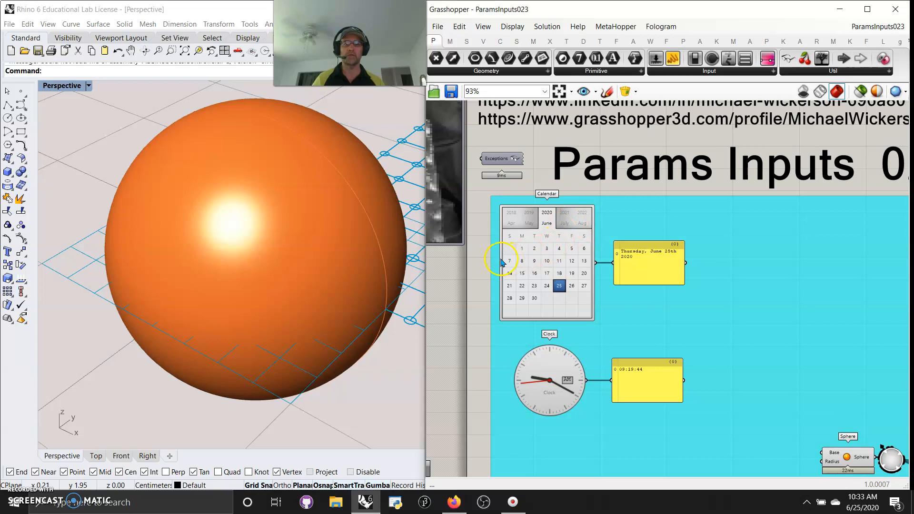
scroll(490, 264, "up", 3)
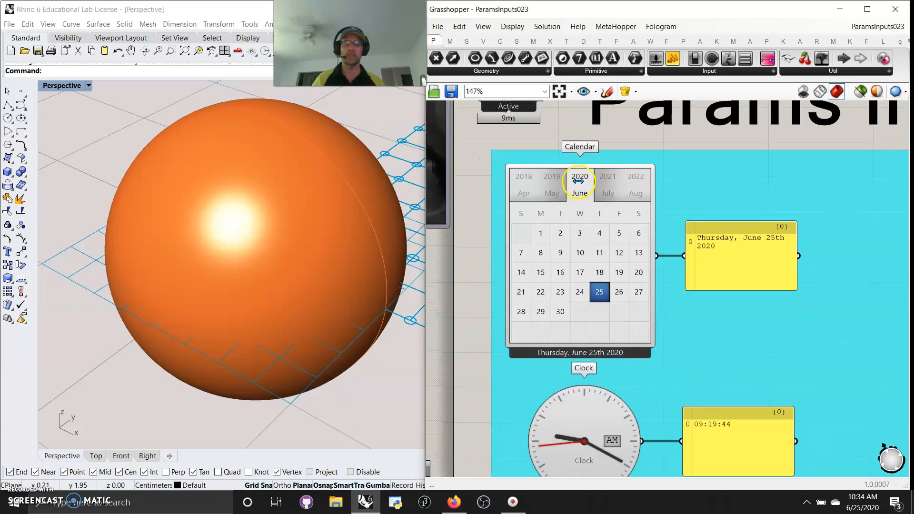
mouse_move(578, 176)
left_mouse_down()
mouse_move(550, 186)
mouse_move(620, 188)
mouse_move(582, 194)
left_mouse_up()
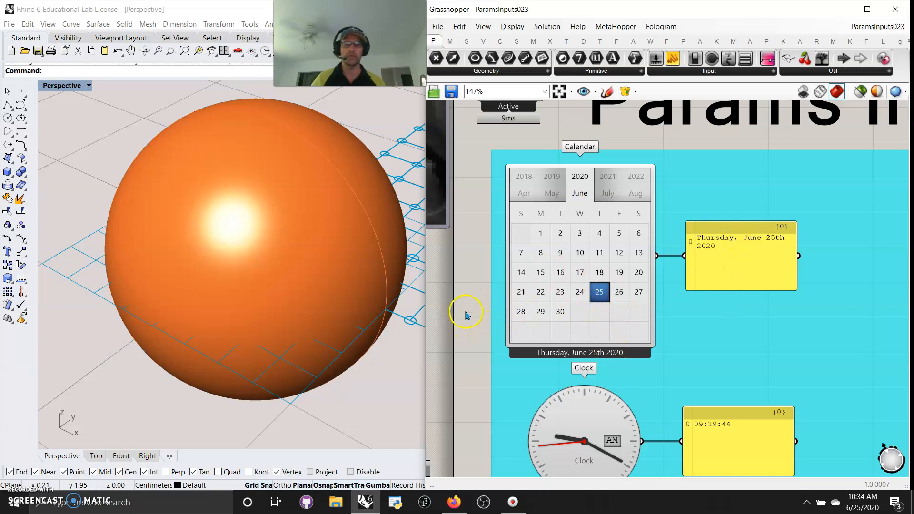
right_click_drag(466, 327, 461, 204)
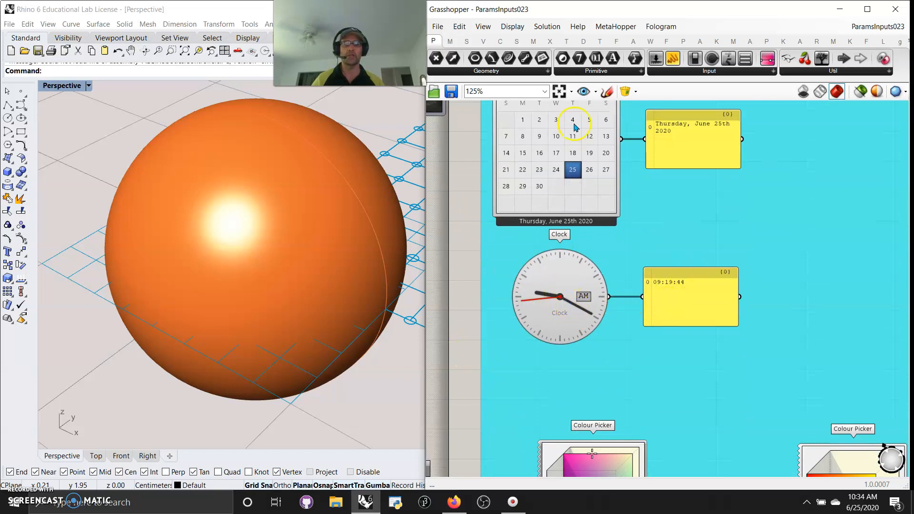
right_click_drag(461, 334, 452, 207)
right_click_drag(448, 326, 400, 175)
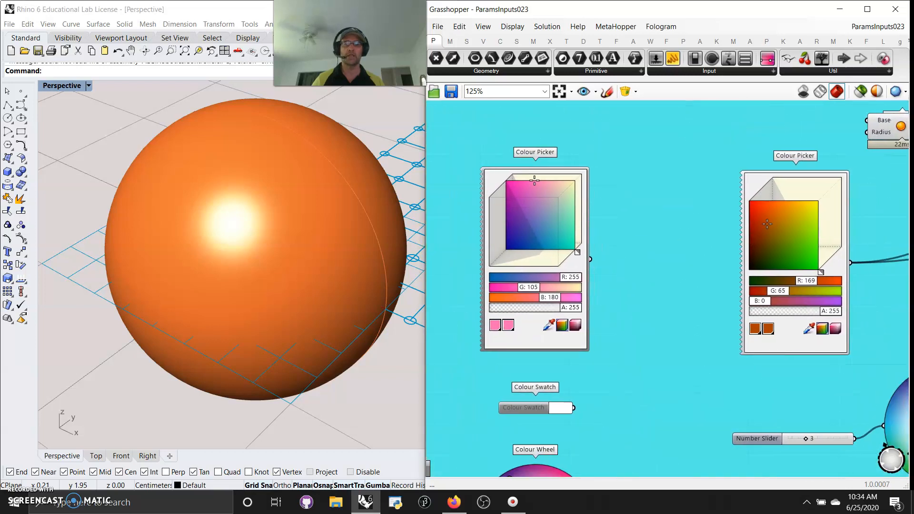
Select the Custom Preview fed by the Colour Picker and pick a blue of about 35, 78, 242.
right_click(683, 326)
left_click(704, 402)
right_click_drag(730, 287, 455, 277)
scroll(696, 186, "down", 4)
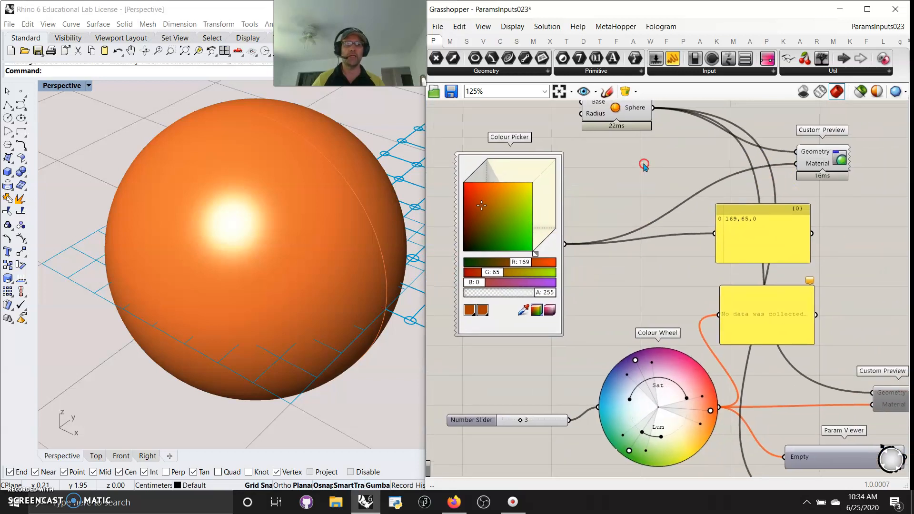
scroll(638, 236, "up", 4)
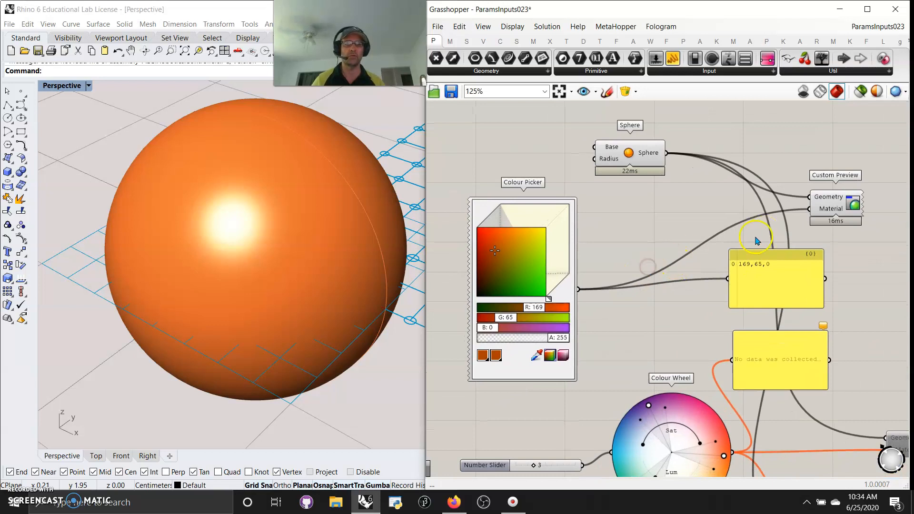
left_click(830, 208)
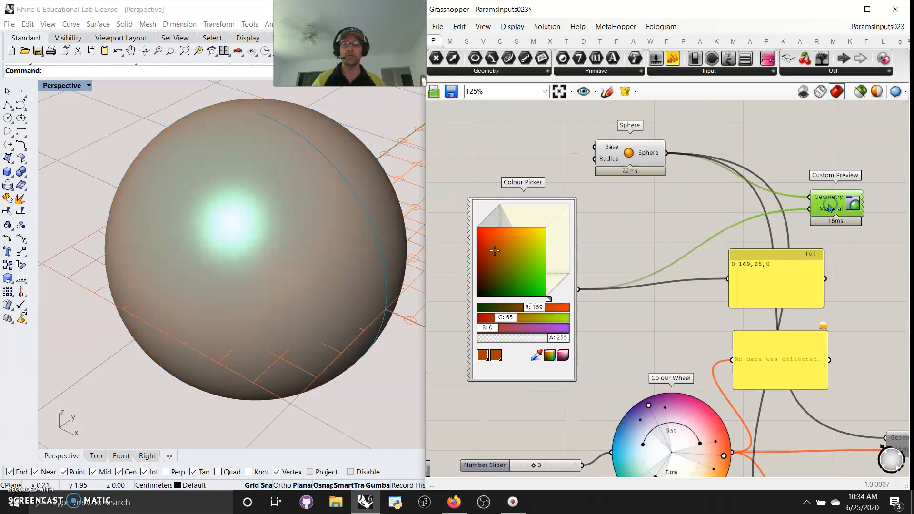
left_click_drag(499, 248, 523, 259)
left_click_drag(548, 299, 565, 278)
left_click_drag(537, 243, 516, 270)
left_click_drag(542, 326, 557, 328)
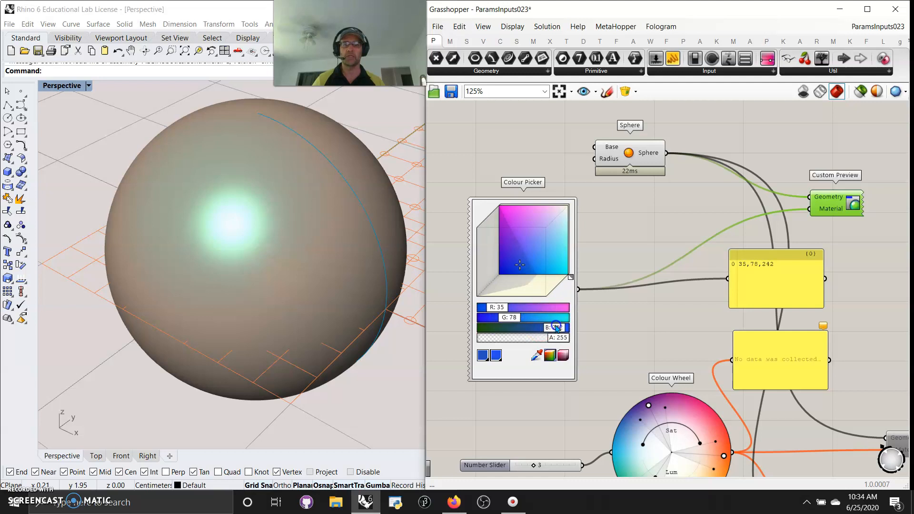
Reselect the Custom Preview and adjust the Colour Picker to a magenta of about 149, 8, 130.
left_click(641, 154)
left_click(831, 204)
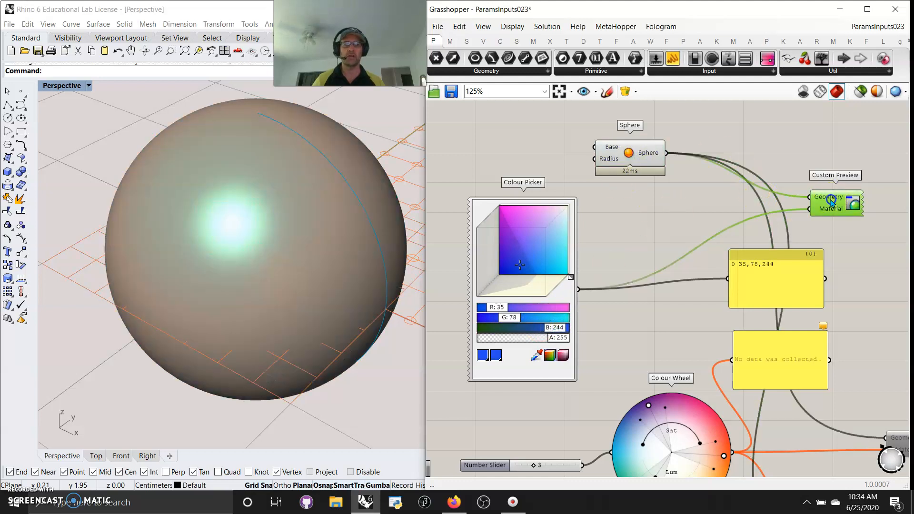
mouse_move(519, 265)
left_mouse_down()
mouse_move(518, 232)
mouse_move(552, 229)
mouse_move(531, 249)
left_mouse_up()
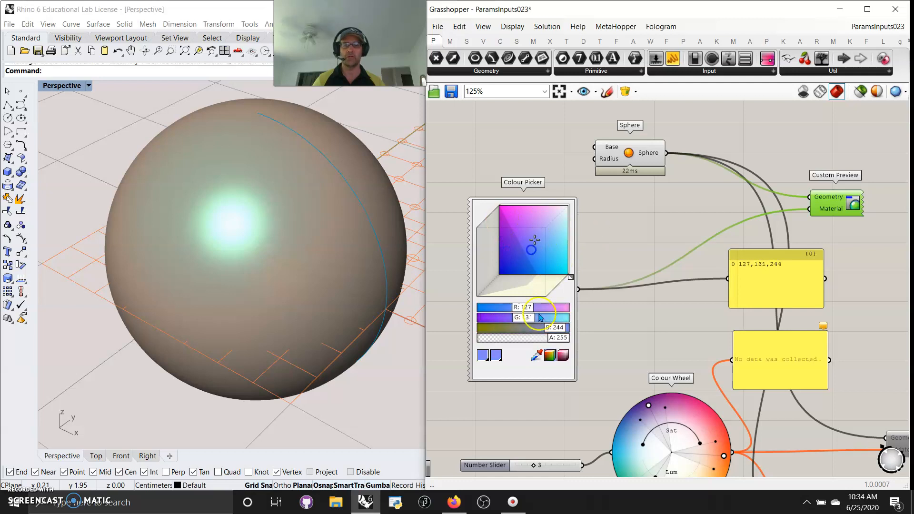
left_click_drag(554, 328, 522, 328)
left_click_drag(524, 250, 491, 219)
mouse_move(519, 240)
right_mouse_down()
mouse_move(524, 259)
mouse_move(510, 243)
right_mouse_up()
left_click_drag(544, 308, 519, 306)
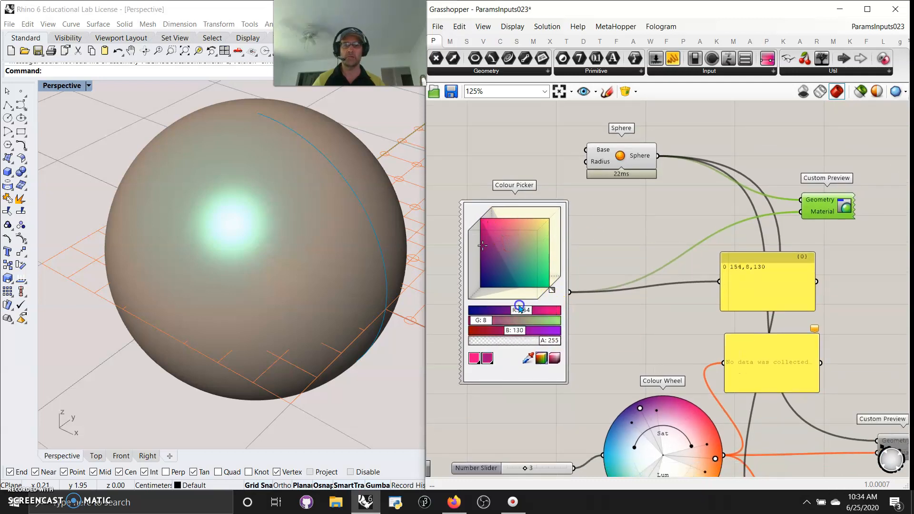
left_click(625, 166)
left_click_drag(840, 204, 839, 205)
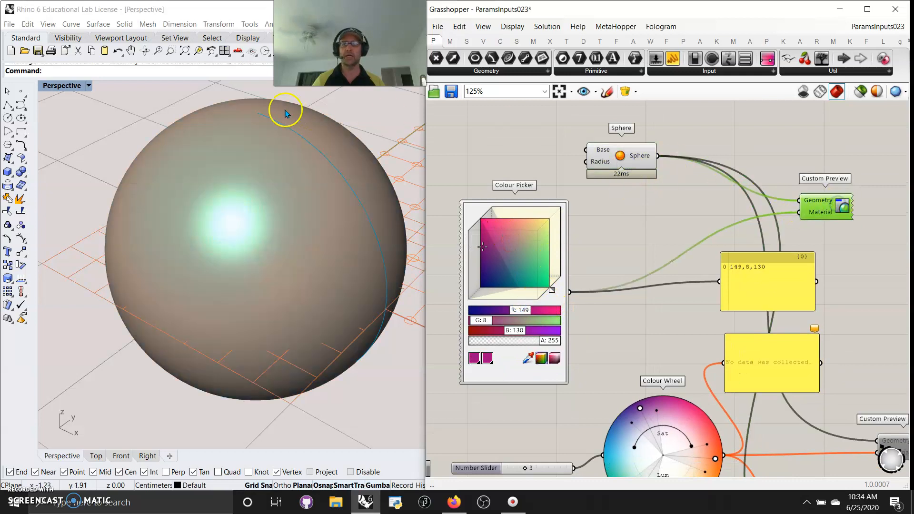
Change the Perspective viewport's display mode and pick a green of about 99, 164, 0 in the Colour Picker.
left_click(67, 86)
left_click(69, 125)
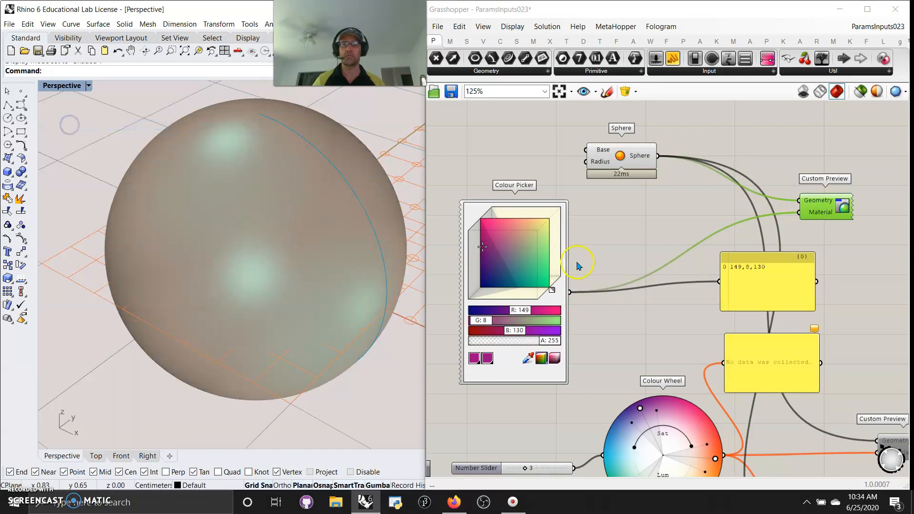
mouse_move(516, 252)
left_mouse_down()
mouse_move(503, 263)
mouse_move(525, 261)
left_mouse_up()
left_click_drag(549, 291, 536, 303)
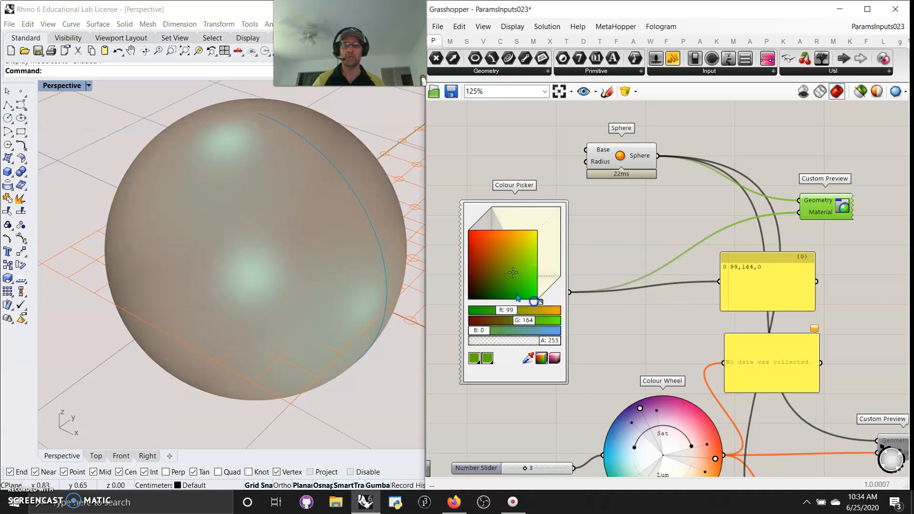
left_click_drag(513, 273, 483, 258)
left_click_drag(551, 342, 575, 342)
Select all components on the canvas and disable them.
scroll(606, 262, "down", 6)
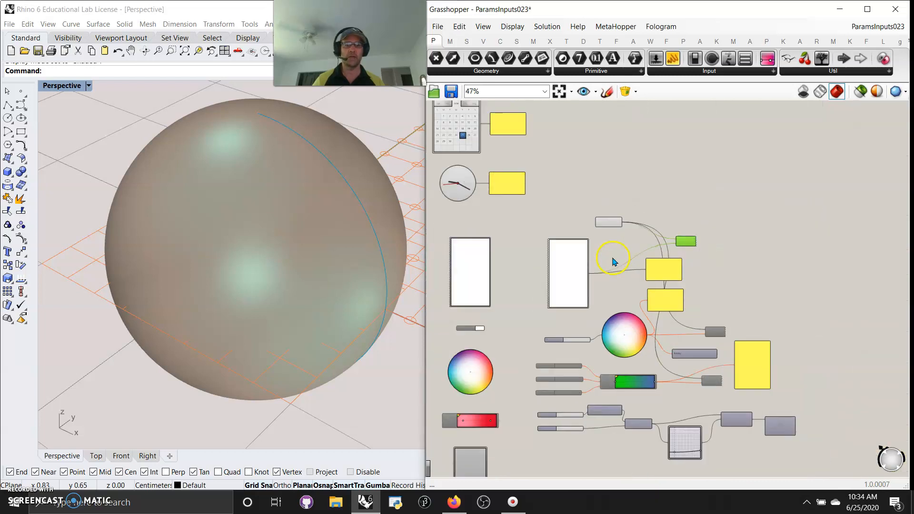
scroll(564, 296, "down", 3)
right_click_drag(531, 385, 586, 366)
left_click_drag(782, 431, 514, 163)
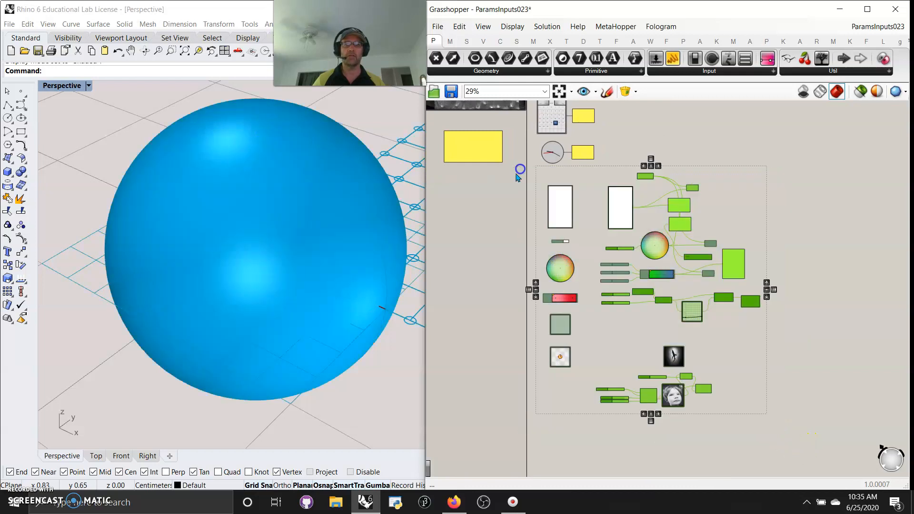
right_click(491, 205)
left_click(518, 251)
Select the Colour Picker group's components and enable them again.
scroll(657, 205, "up", 8)
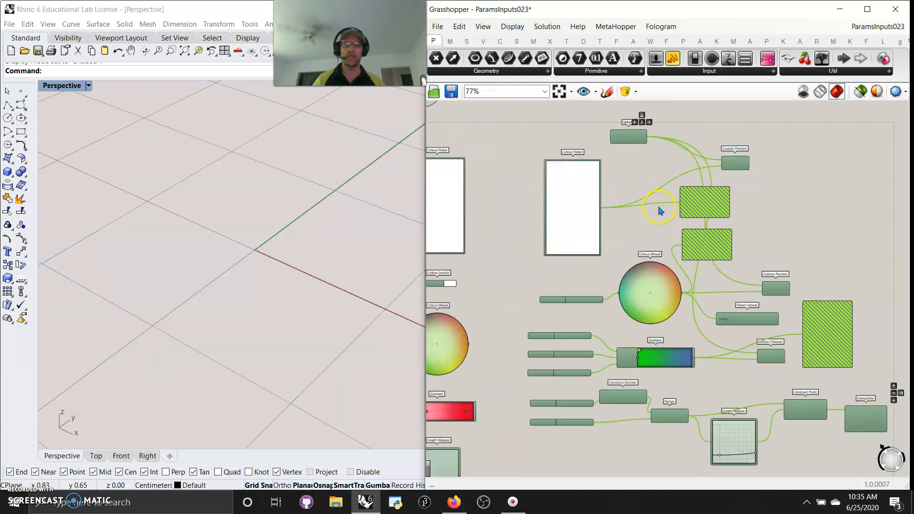
left_click_drag(822, 347, 486, 126)
right_click(488, 127)
left_click(518, 159)
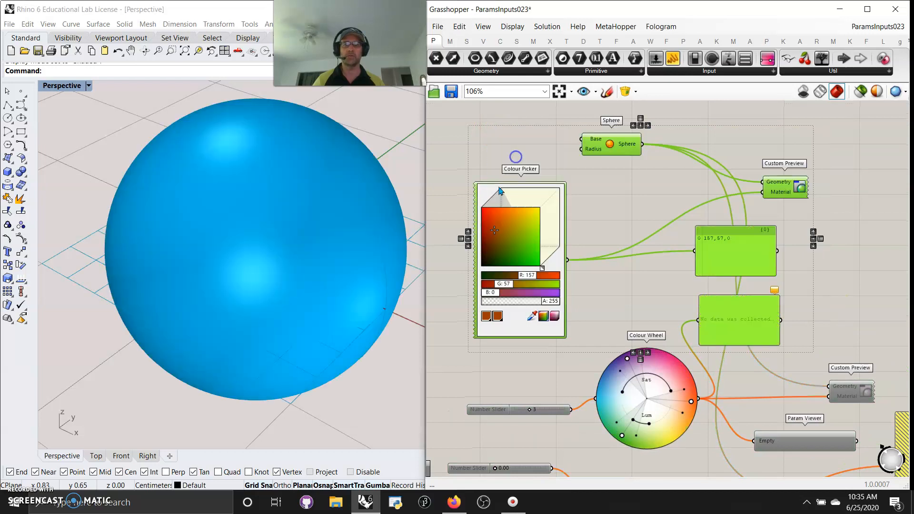
Set the Colour Picker colour to about 116, 100, 80 for the sphere's preview.
left_click(668, 225)
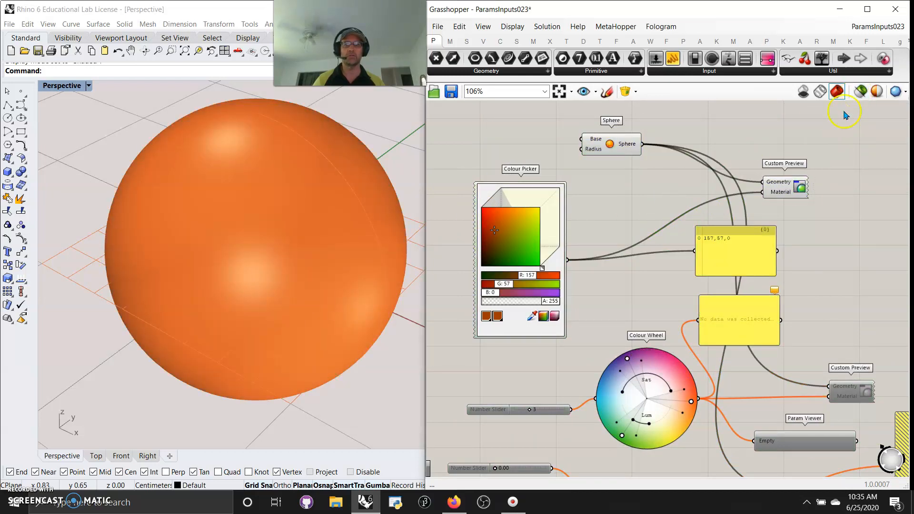
left_click(788, 189)
mouse_move(493, 232)
left_mouse_down()
mouse_move(534, 258)
mouse_move(495, 219)
mouse_move(507, 246)
mouse_move(532, 256)
mouse_move(524, 234)
mouse_move(509, 227)
mouse_move(507, 267)
mouse_move(539, 241)
mouse_move(541, 255)
mouse_move(561, 252)
mouse_move(541, 265)
mouse_move(539, 251)
left_mouse_up()
left_click(752, 137)
right_click_drag(625, 325, 637, 353)
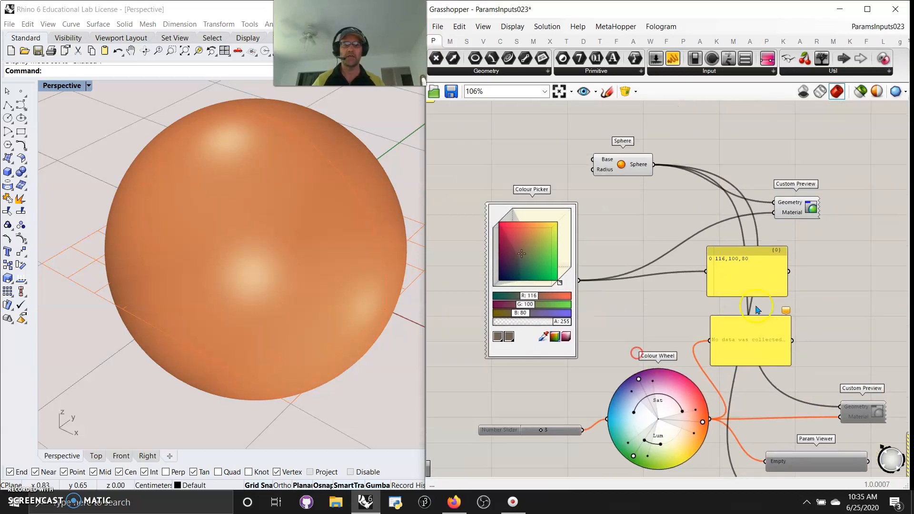
Select the Colour Picker group's components and disable them.
left_click_drag(837, 335, 480, 171)
right_click(478, 155)
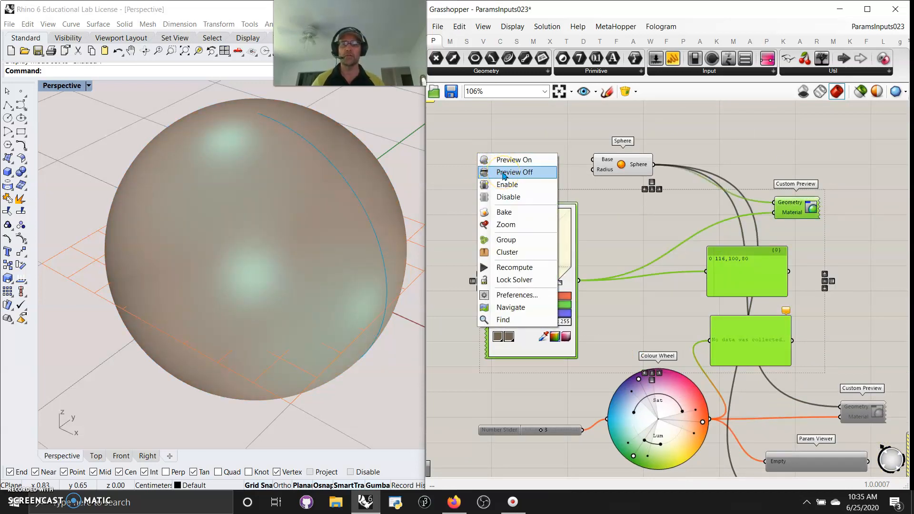
left_click(508, 197)
Select the Colour Wheel group's components and enable them.
mouse_move(663, 331)
right_mouse_down()
mouse_move(595, 198)
mouse_move(610, 188)
mouse_move(642, 321)
mouse_move(565, 188)
right_mouse_up()
left_click(599, 155)
right_click_drag(672, 264, 730, 231)
left_click(841, 275)
left_click_drag(846, 260, 510, 159)
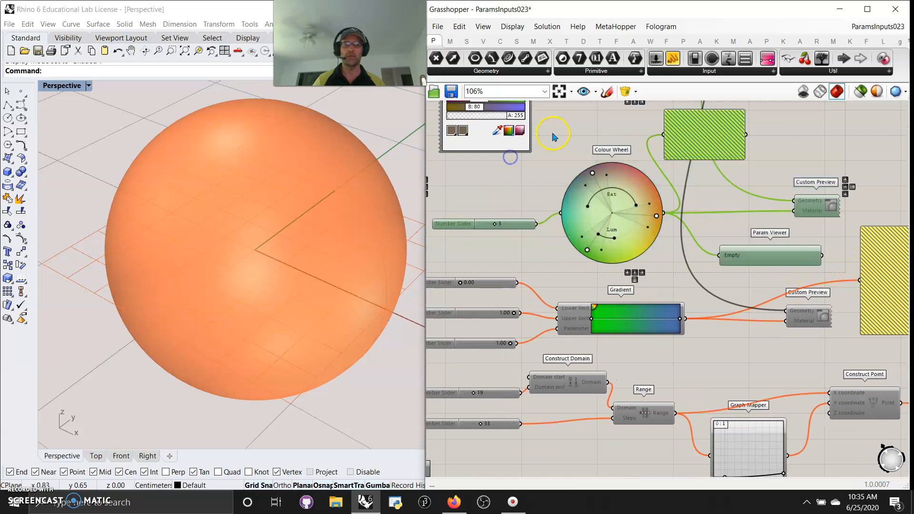
right_click(553, 136)
left_click(581, 167)
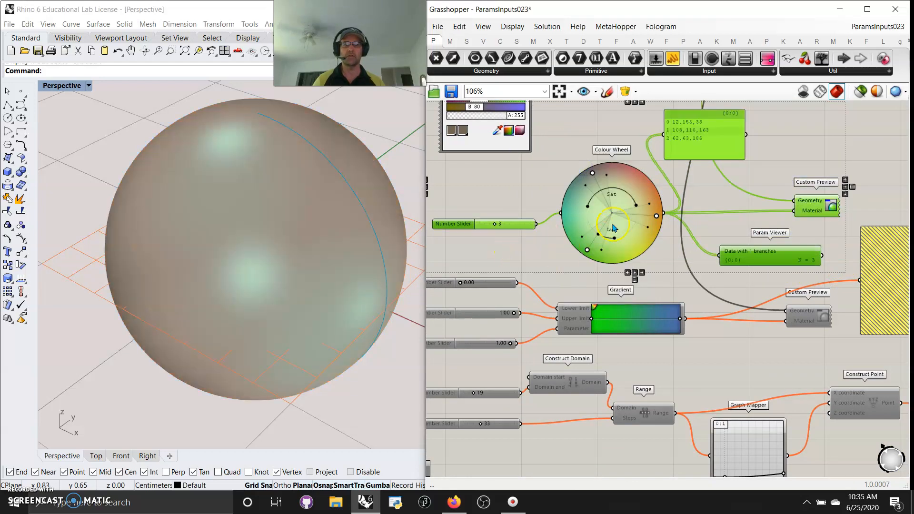
Adjust the Colour Wheel's saturation and luminance markers and set its Number Slider to 2.
left_click_drag(656, 216, 568, 211)
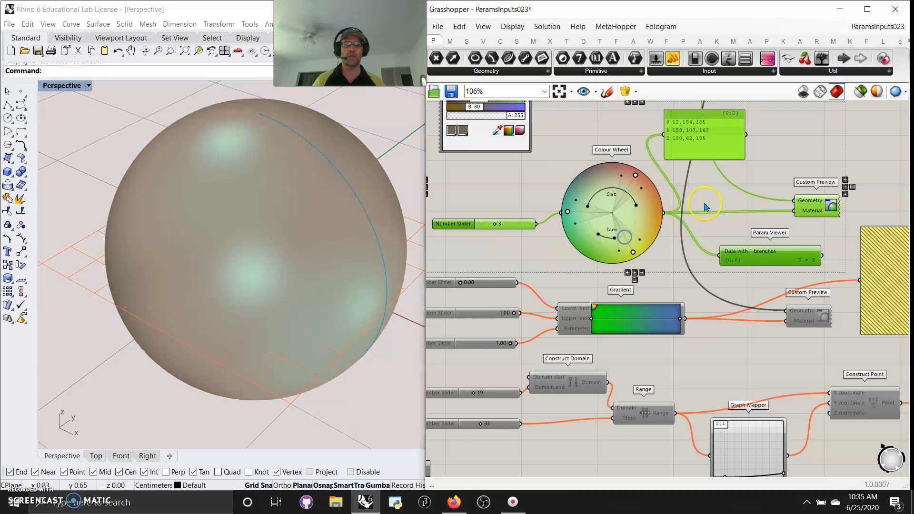
left_click(705, 203)
left_click_drag(593, 240, 626, 233)
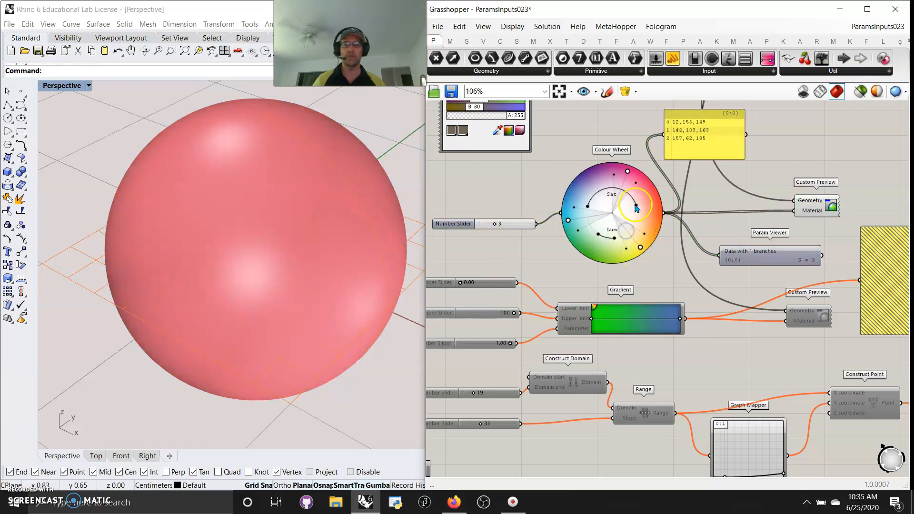
left_click_drag(614, 240, 625, 239)
mouse_move(504, 228)
left_mouse_down()
mouse_move(521, 226)
mouse_move(492, 229)
left_mouse_up()
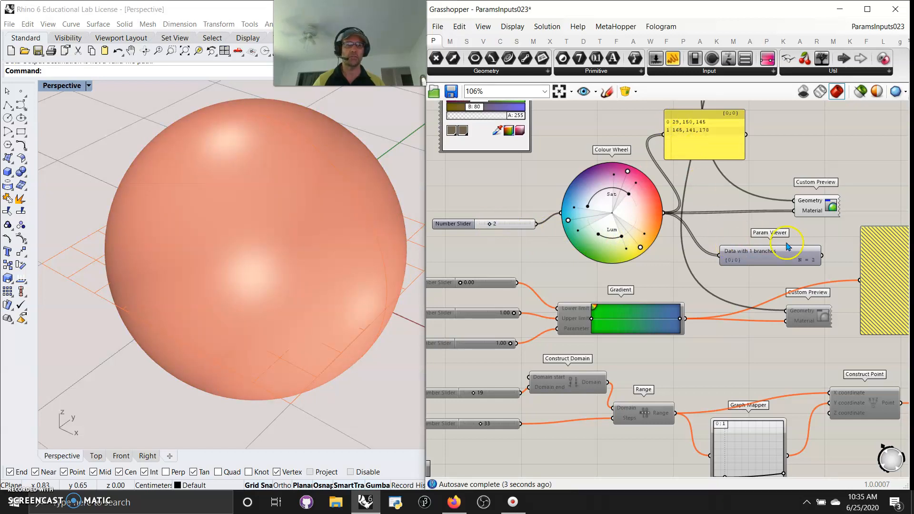
Select the Colour Wheel group's components and disable them.
scroll(787, 259, "down", 3)
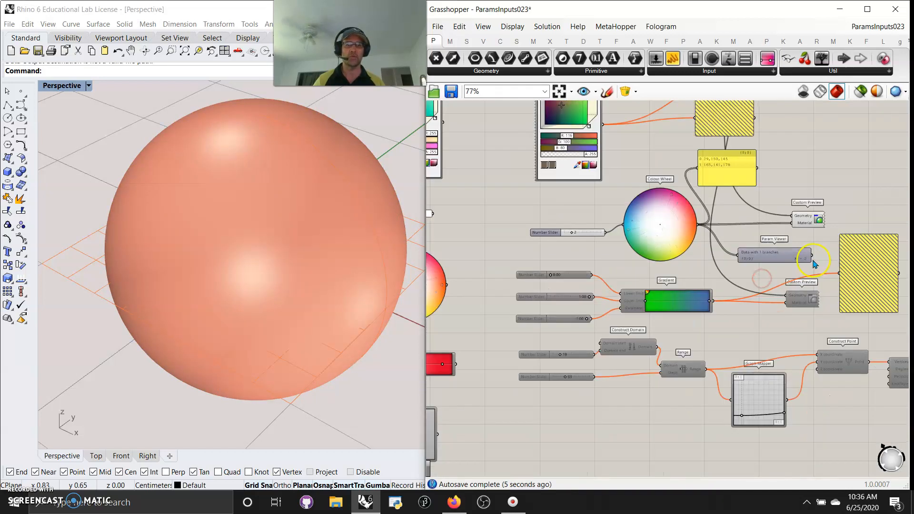
left_click_drag(777, 256, 565, 188)
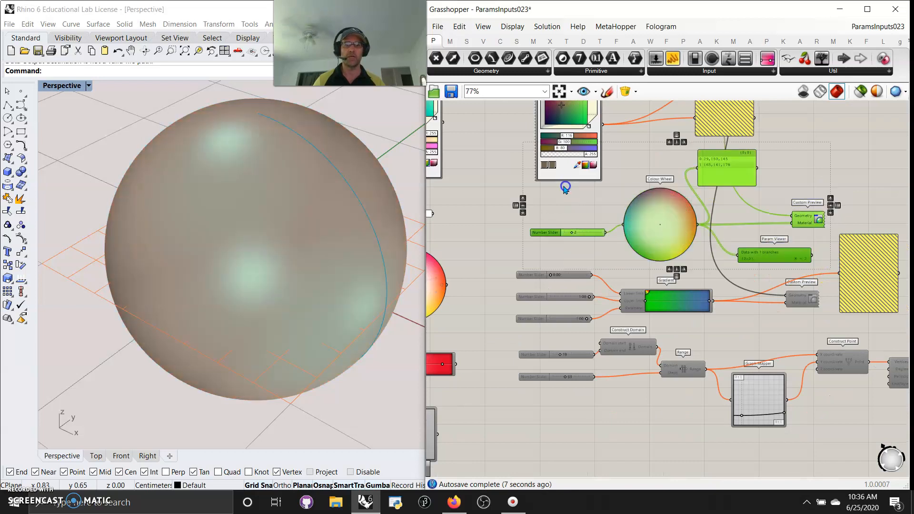
right_click(801, 160)
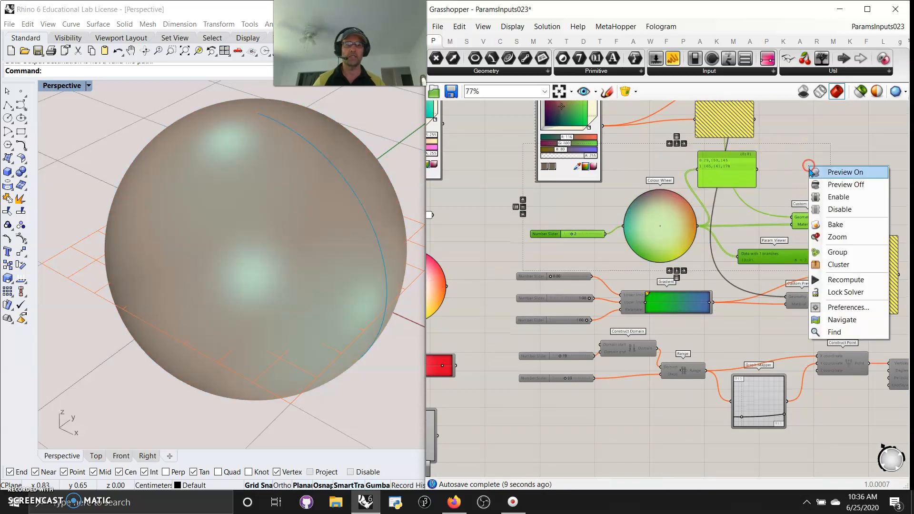
left_click(838, 208)
Select the Gradient group's components and enable them.
right_click_drag(729, 272, 695, 179)
left_click_drag(827, 237, 517, 183)
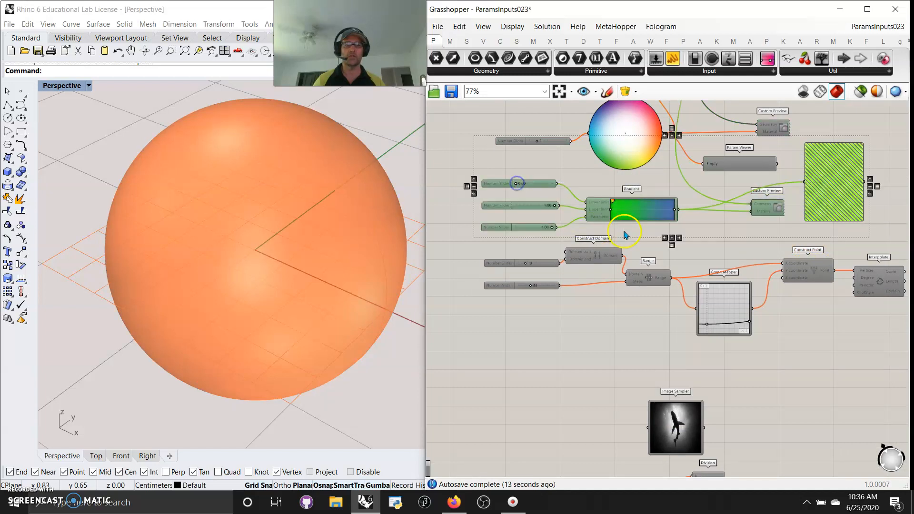
right_click(704, 223)
left_click(733, 253)
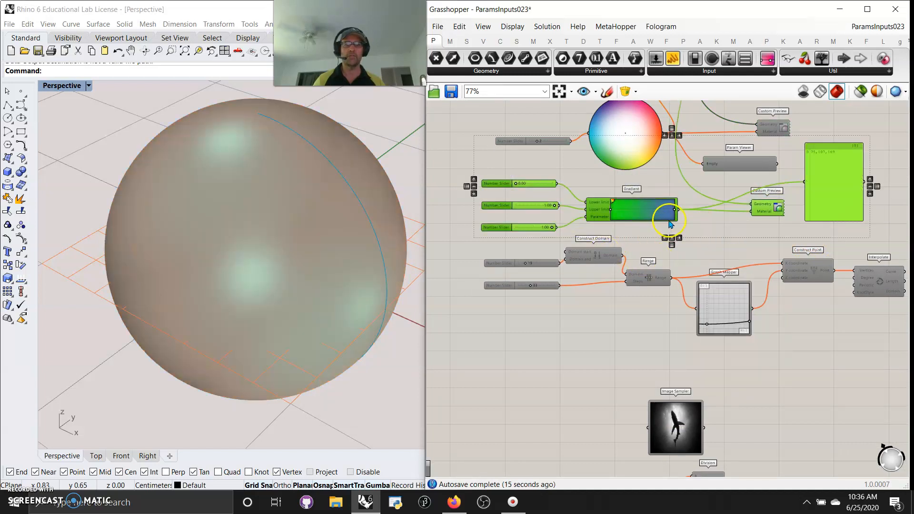
left_click(726, 230)
right_click_drag(692, 248, 729, 256)
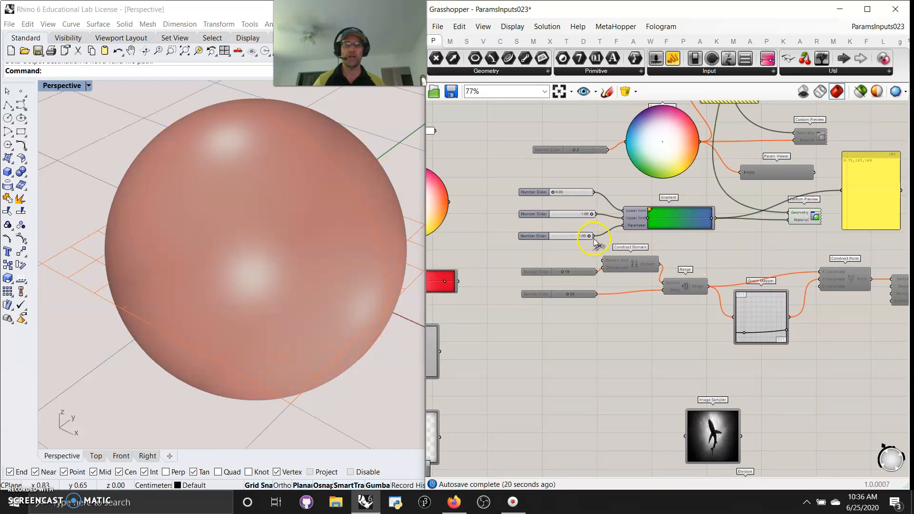
Set the Gradient's parameter slider to 0.61.
scroll(585, 240, "up", 2)
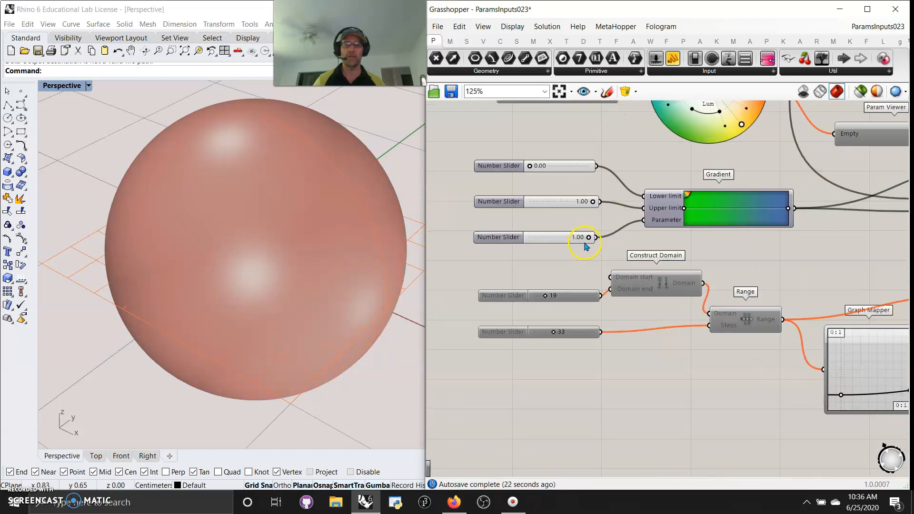
left_click_drag(582, 238, 613, 250)
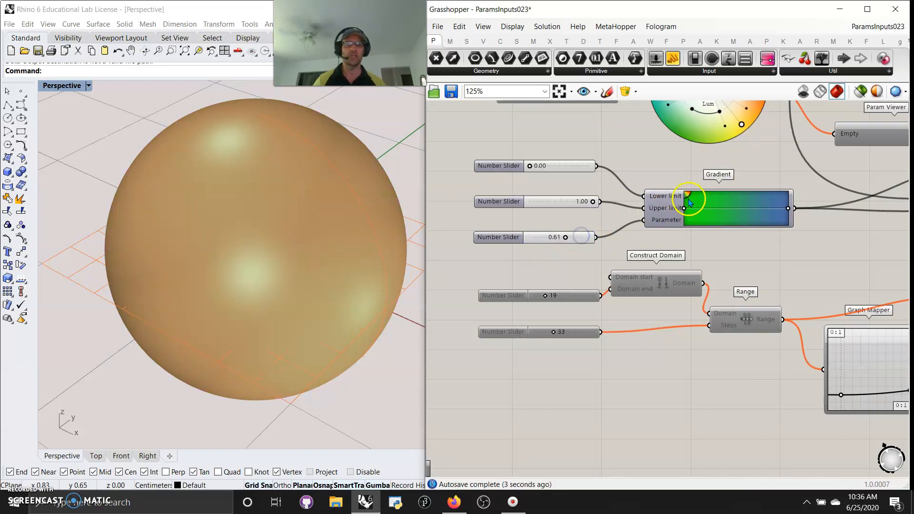
Rearrange the Gradient's colour grips into a green-to-white gradient.
left_click_drag(685, 214, 716, 210)
left_click_drag(797, 212, 768, 261)
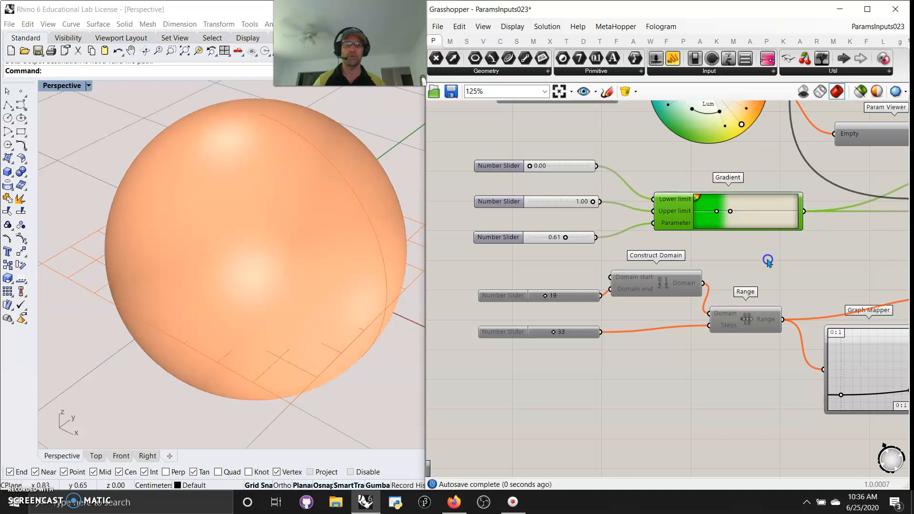
left_click_drag(729, 212, 804, 215)
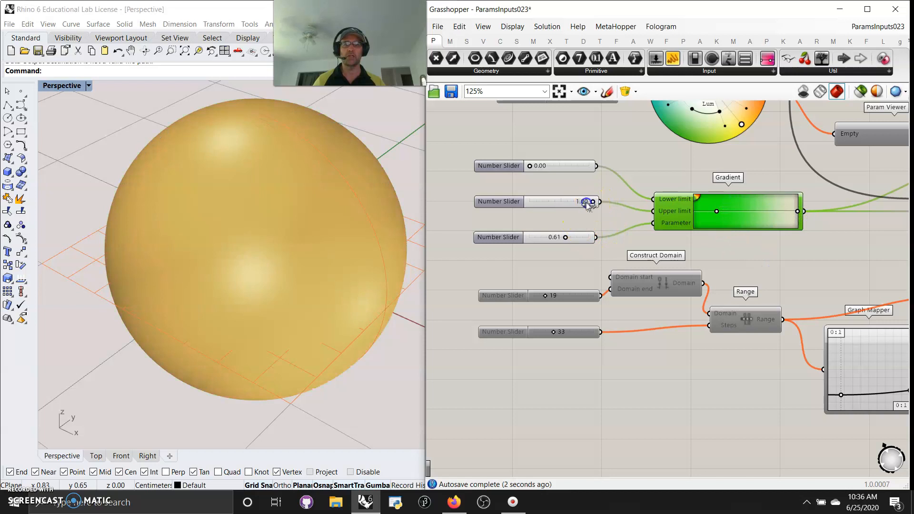
Set the Gradient's upper limit slider to 0.67 and its parameter slider to 0.37.
left_click_drag(590, 204, 577, 205)
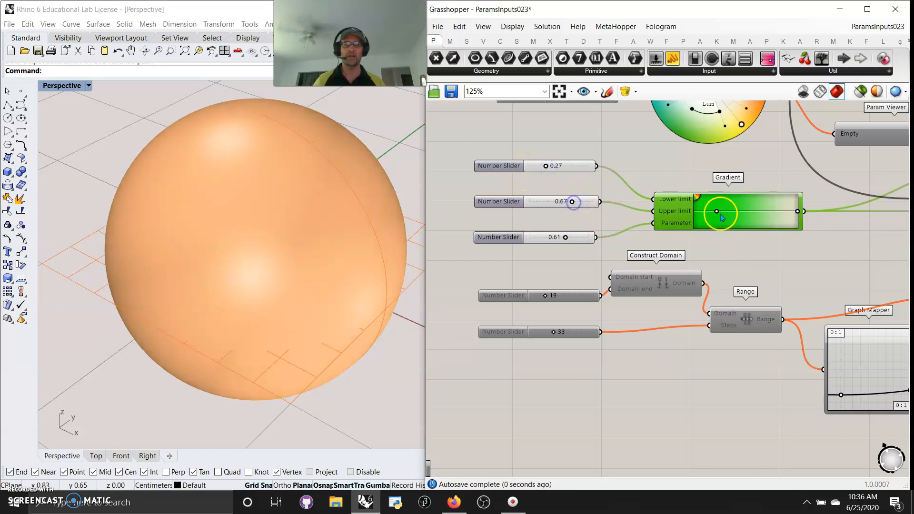
right_click_drag(749, 261, 667, 261)
mouse_move(496, 252)
left_mouse_down()
mouse_move(475, 251)
mouse_move(495, 253)
mouse_move(486, 256)
left_mouse_up()
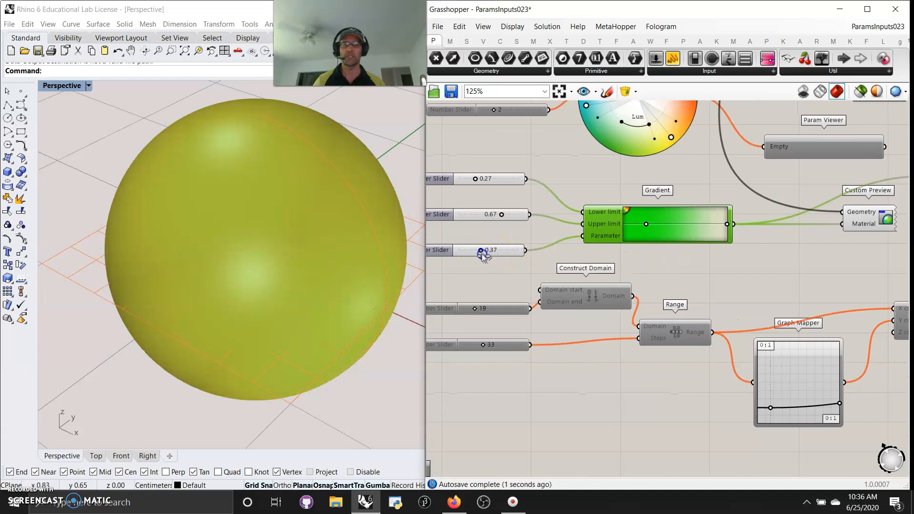
right_click_drag(531, 262, 549, 226)
Select the Gradient group's components and disable them.
right_click_drag(770, 251, 745, 261)
scroll(737, 281, "down", 4)
left_click(798, 205)
right_click(787, 225)
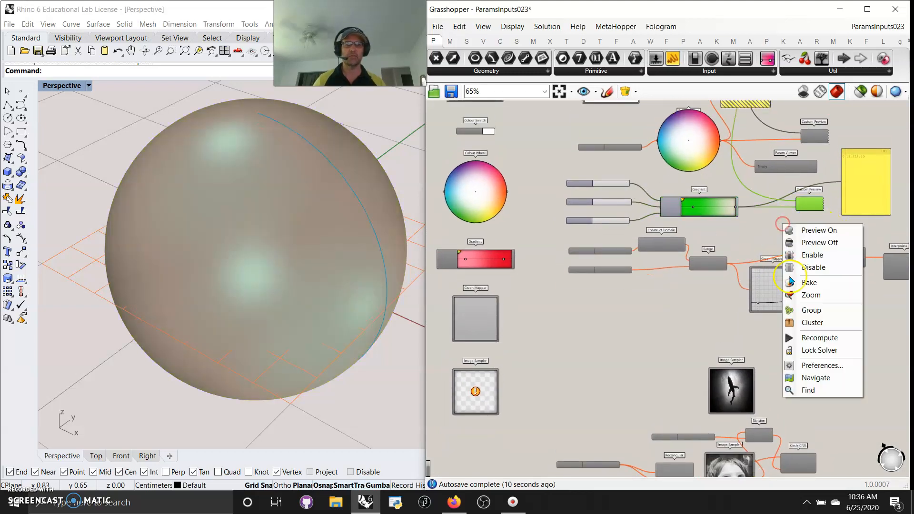
Select the whole Params Input component group and turn its preview off.
scroll(759, 228, "down", 3)
right_click_drag(858, 213, 852, 255)
left_click_drag(851, 265, 623, 131)
right_click(677, 125)
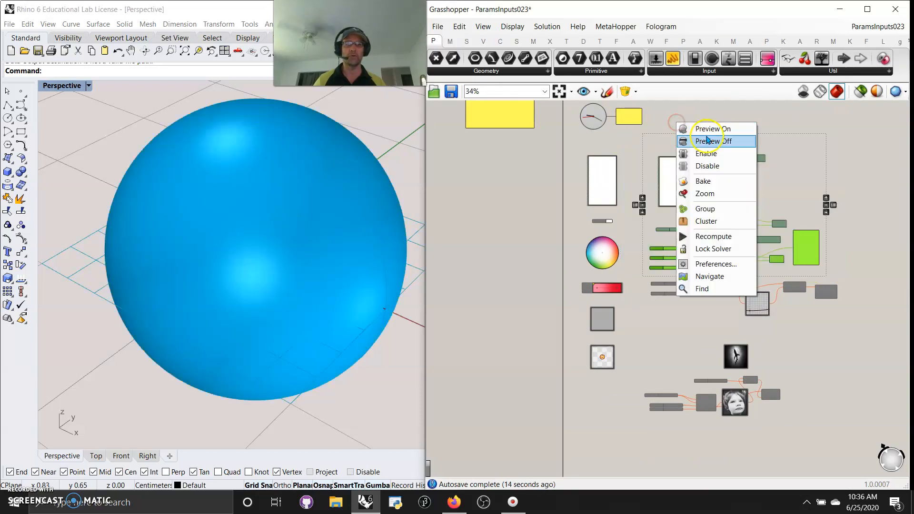
left_click(701, 143)
Select the Graph Mapper group's components, enable them and turn their preview on.
right_click_drag(664, 325, 641, 301)
left_click_drag(784, 295, 732, 281)
left_click_drag(599, 247, 599, 247)
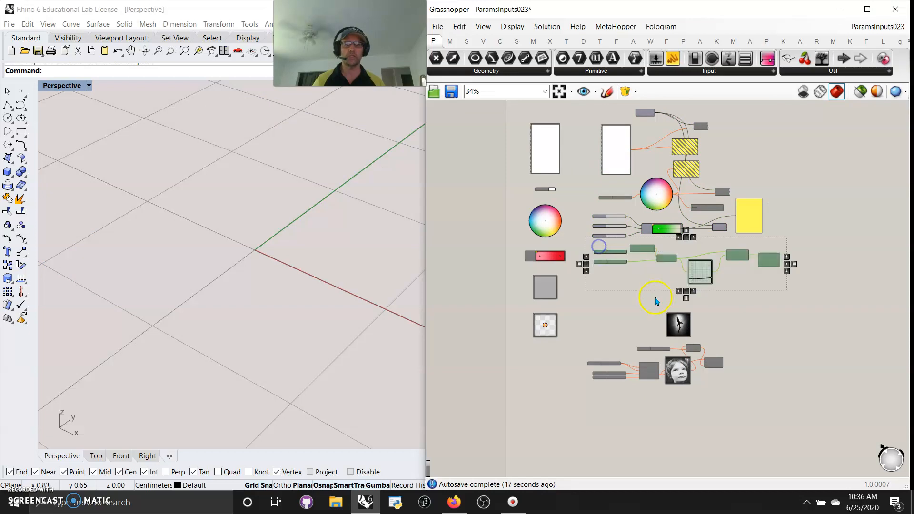
scroll(661, 300, "up", 6)
mouse_move(649, 291)
right_mouse_down()
mouse_move(630, 315)
mouse_move(554, 328)
right_mouse_up()
right_click(568, 316)
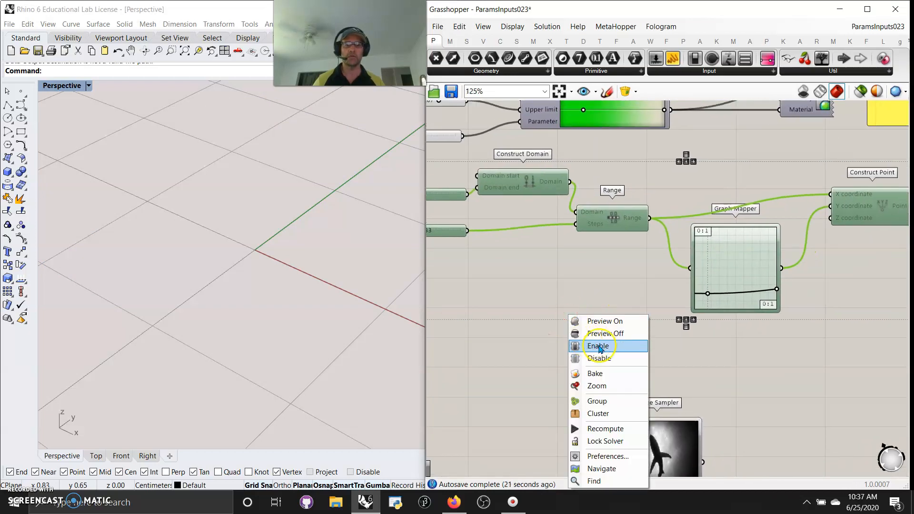
left_click(598, 346)
right_click(612, 283)
left_click(652, 296)
Reshape the Graph Mapper's curve by moving one of its grips.
right_click_drag(378, 304, 48, 291)
right_click_drag(458, 267, 515, 311)
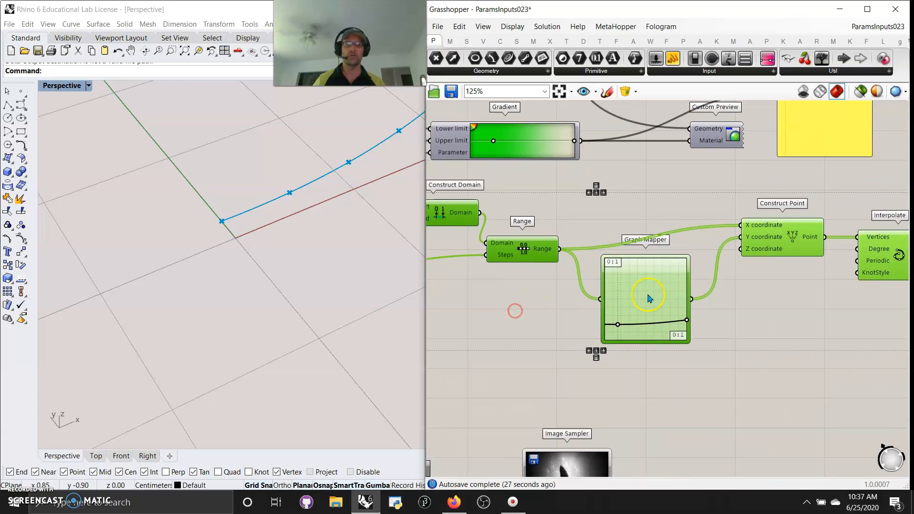
right_click(771, 243)
scroll(212, 275, "down", 15)
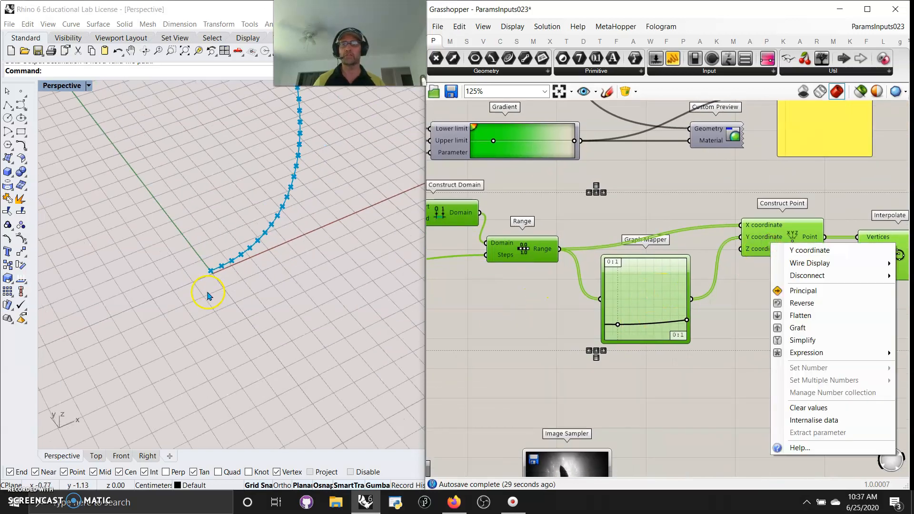
right_click_drag(257, 302, 256, 386)
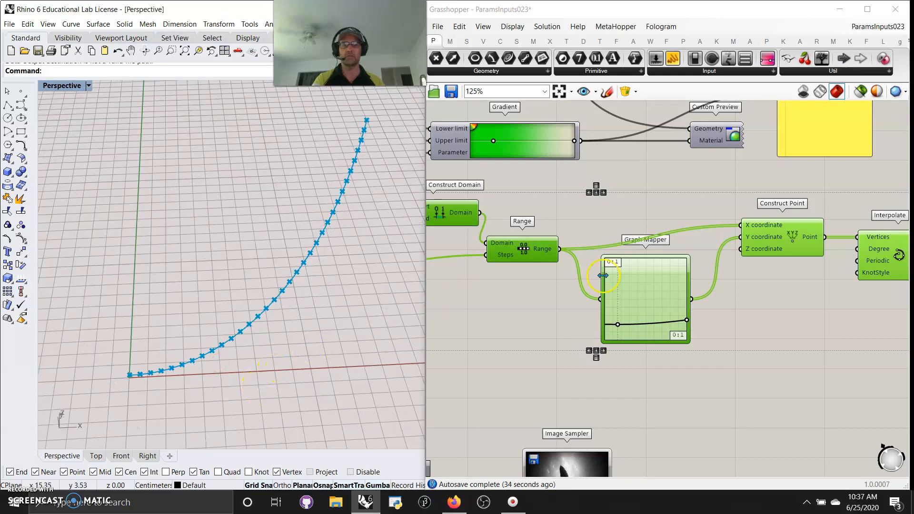
right_click_drag(797, 326, 699, 304)
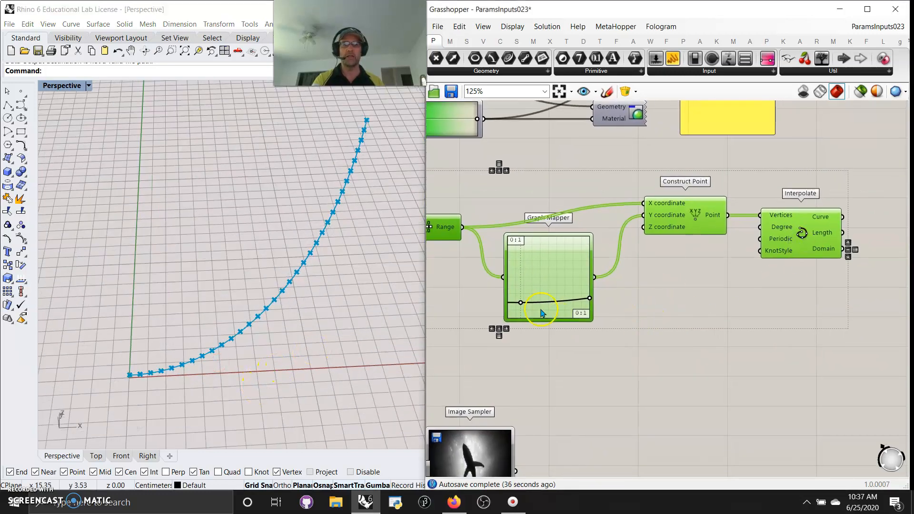
left_click_drag(522, 306, 589, 301)
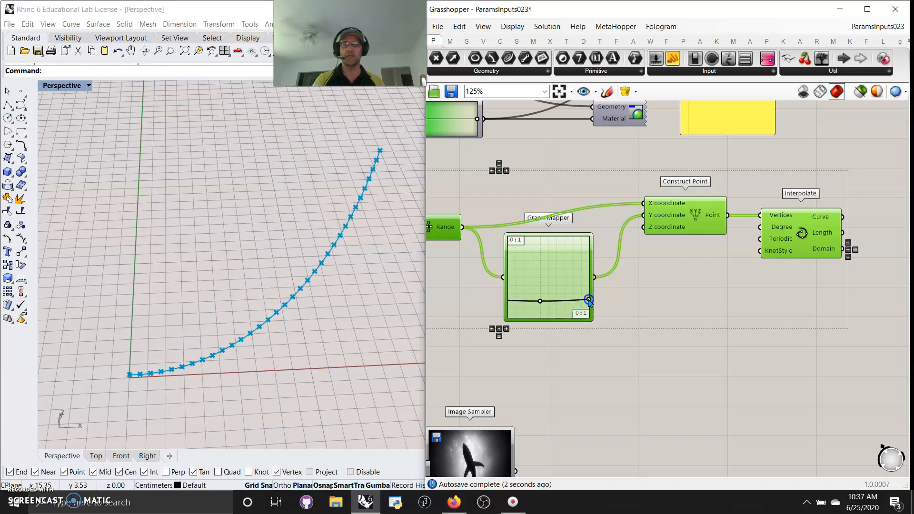
Set the Graph Mapper's graph type to Sine.
right_click(553, 290)
mouse_move(590, 424)
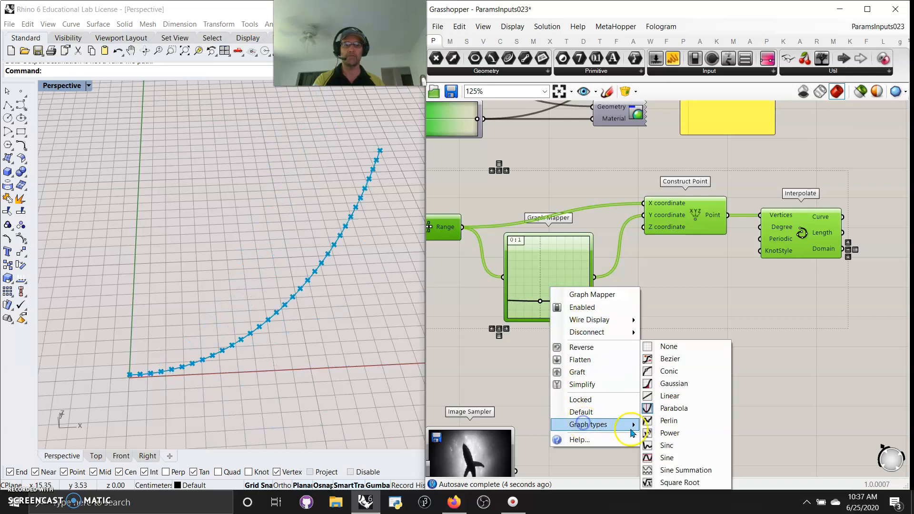
left_click(668, 457)
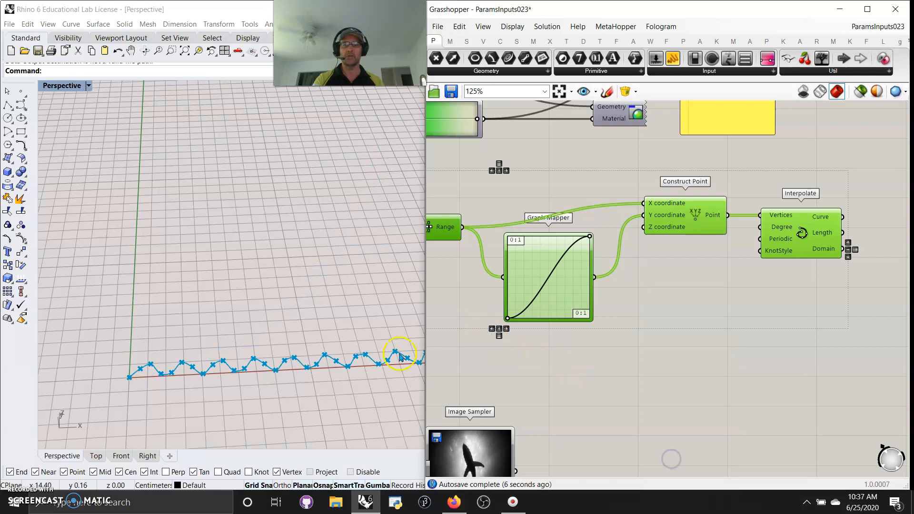
Move the Sine graph's grip to increase the number of waves.
scroll(145, 408, "down", 2)
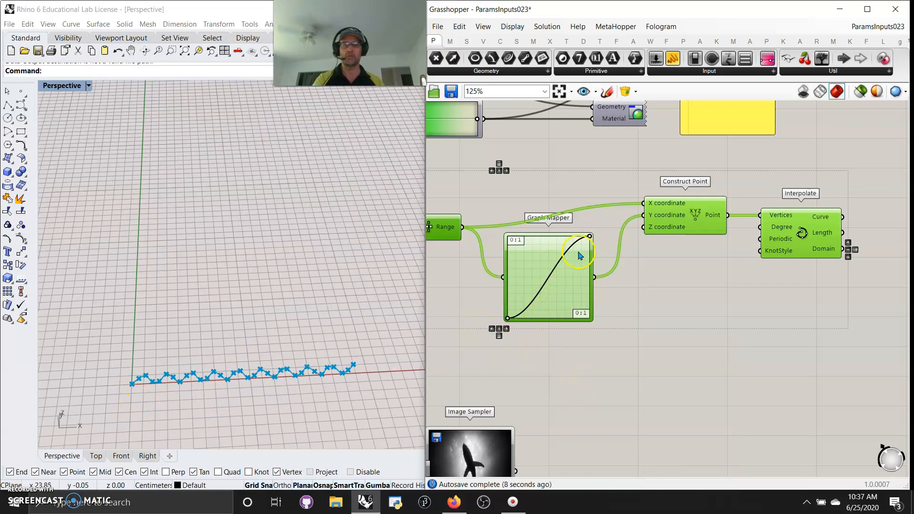
left_click_drag(590, 238, 529, 263)
scroll(273, 396, "up", 4)
scroll(273, 396, "up", 3)
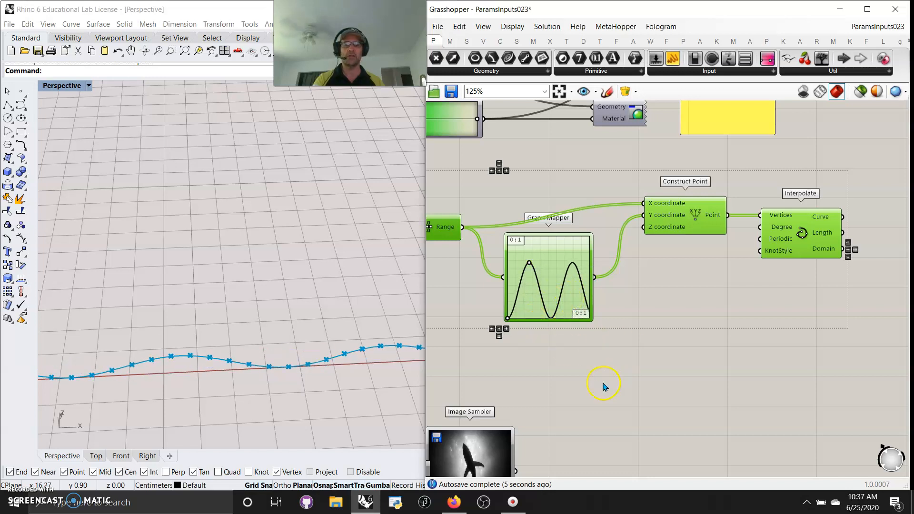
key("ctrl+c")
key("ctrl+v")
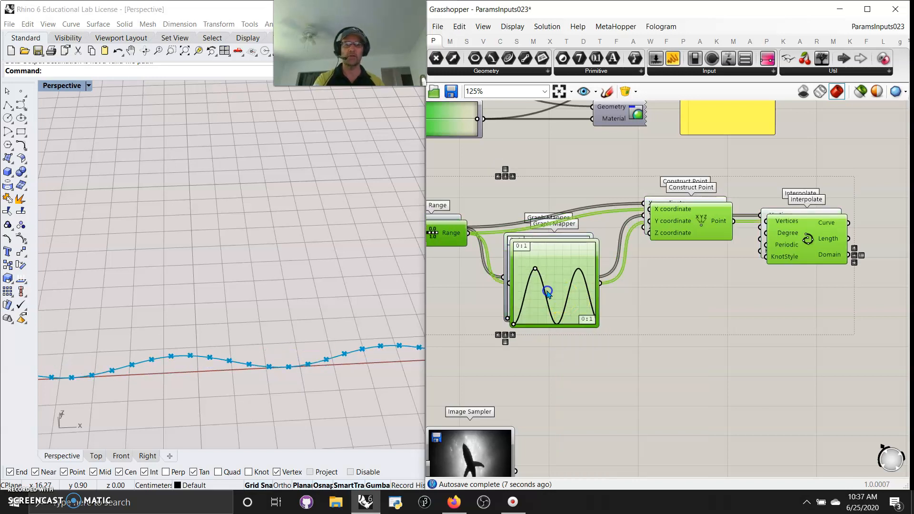
left_click_drag(557, 299, 562, 302)
key("Delete")
Duplicate the Graph Mapper and set the copy's graph type to Bezier.
left_click_drag(570, 310, 666, 356, "alt")
right_click(669, 329)
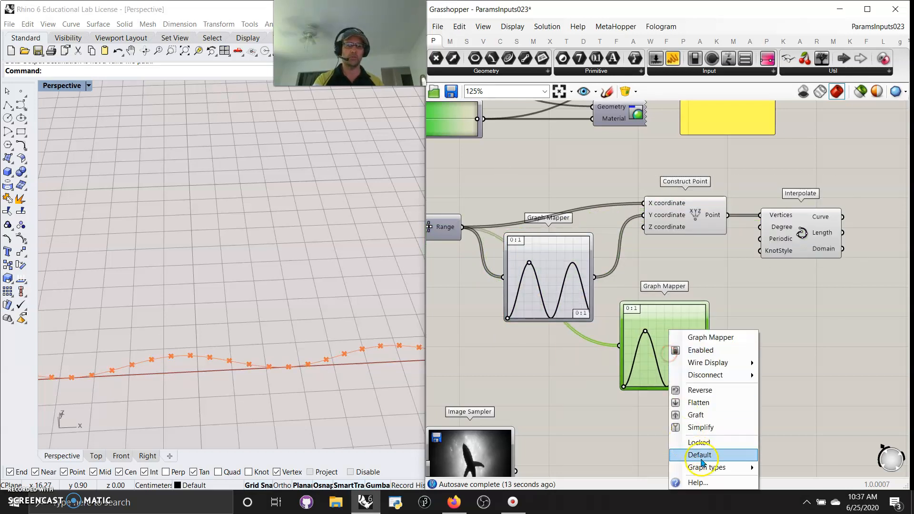
mouse_move(722, 470)
left_click(787, 361)
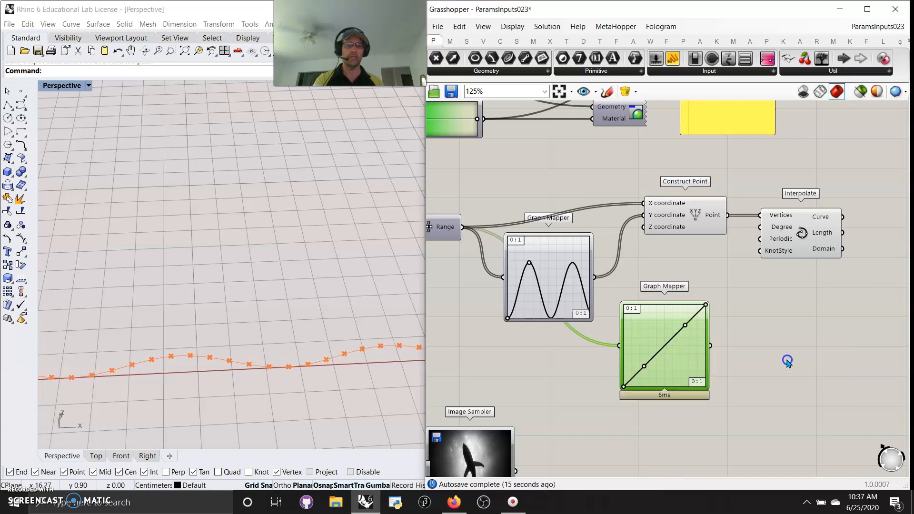
Reshape the copied Graph Mapper's Bezier curve by moving its handles.
left_click_drag(688, 331, 702, 353)
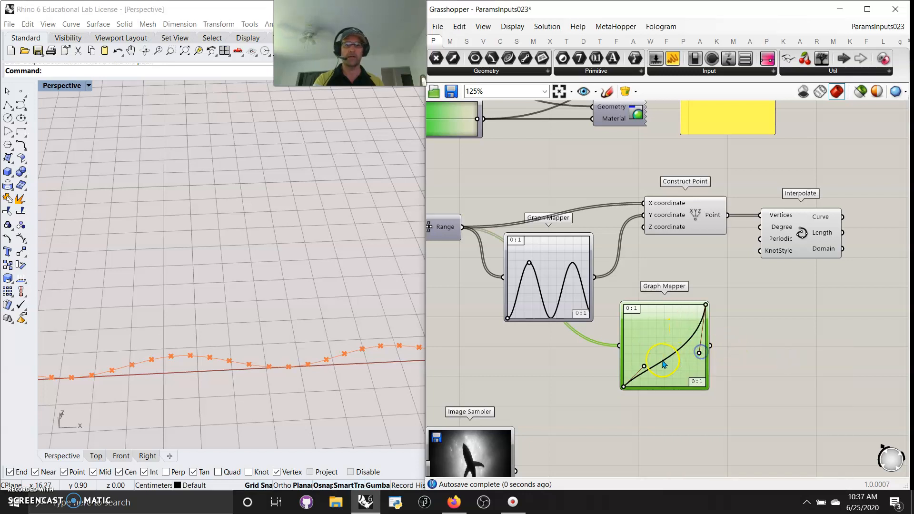
left_click_drag(643, 356, 627, 343)
Wire the two Graph Mappers' outputs into the Construct Point's coordinate inputs.
left_click_drag(710, 346, 643, 216)
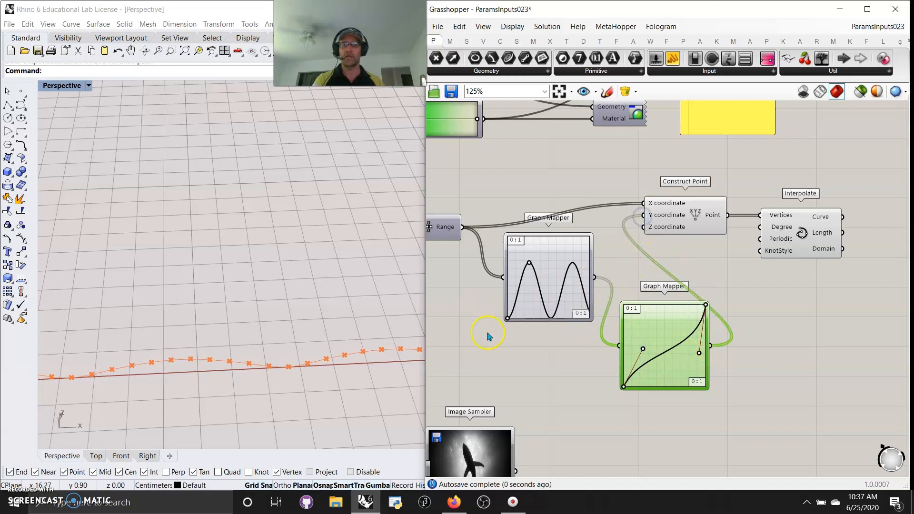
left_click_drag(602, 280, 643, 227)
Select the whole Params Input component group and turn its preview off.
right_click_drag(257, 347, 235, 373)
right_click_drag(533, 375, 636, 338)
scroll(646, 349, "down", 5)
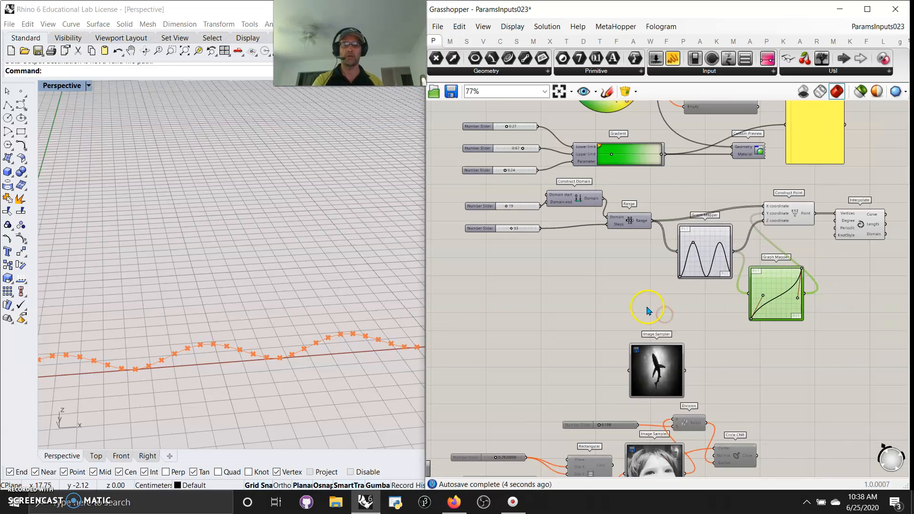
scroll(601, 256, "down", 3)
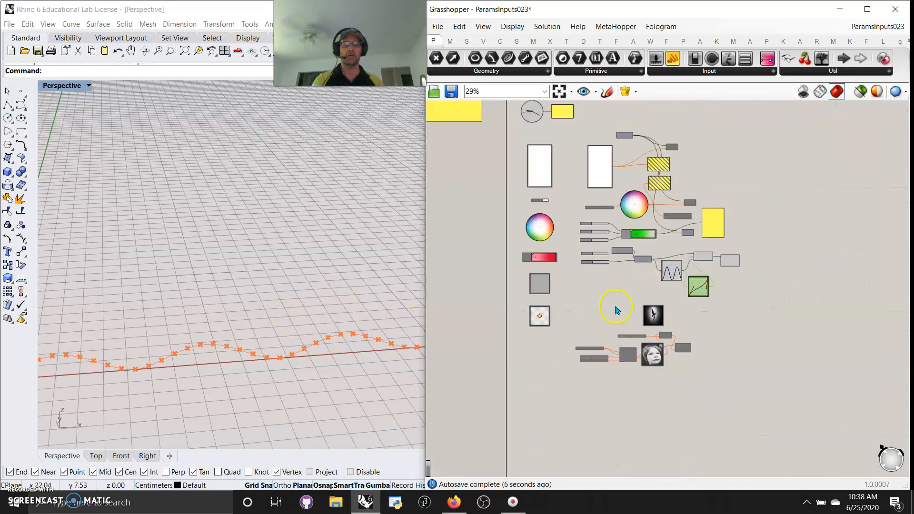
right_click_drag(790, 277, 776, 300)
left_click_drag(777, 318, 475, 149)
right_click(763, 162)
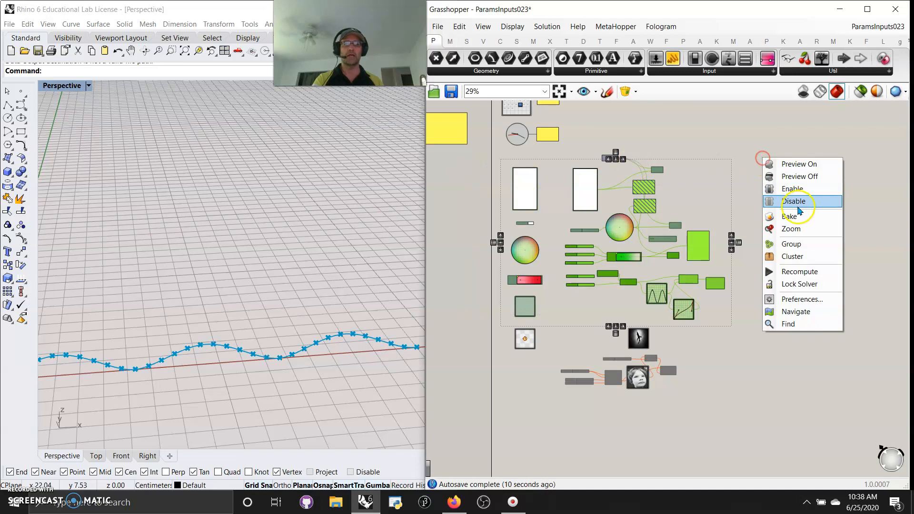
left_click(796, 178)
Restore Rhino's four-viewport layout from the Perspective viewport.
right_click_drag(554, 333, 575, 294)
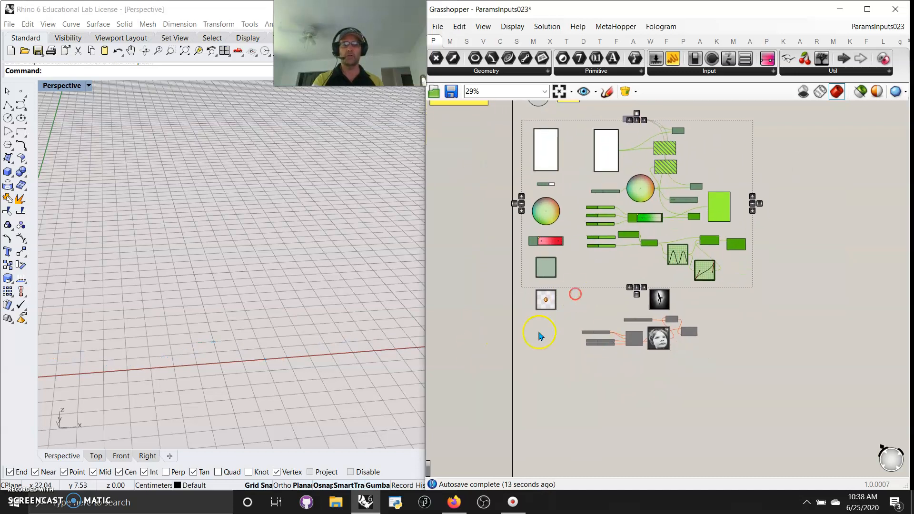
left_click(67, 85)
double_click(59, 87)
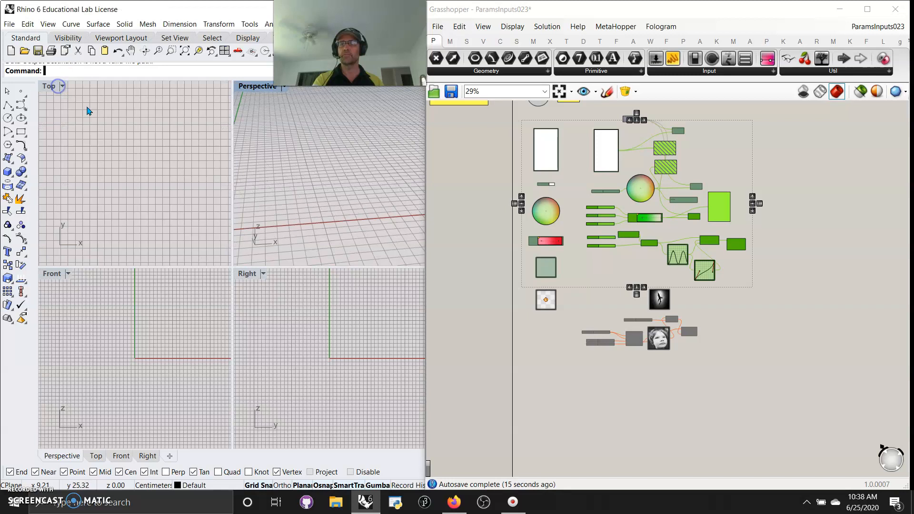
Maximize the Top viewport, select the image-sampling component group and turn its preview on.
double_click(50, 89)
left_click(660, 346)
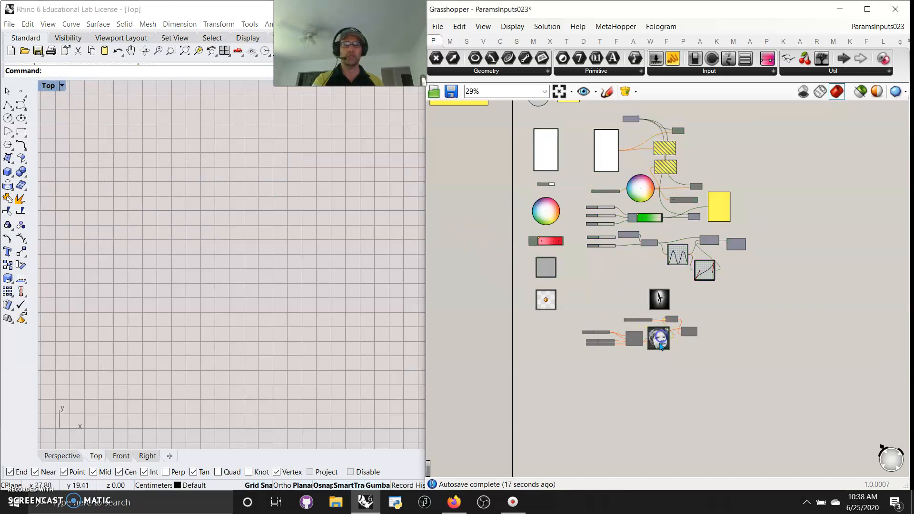
left_click_drag(723, 351, 581, 296)
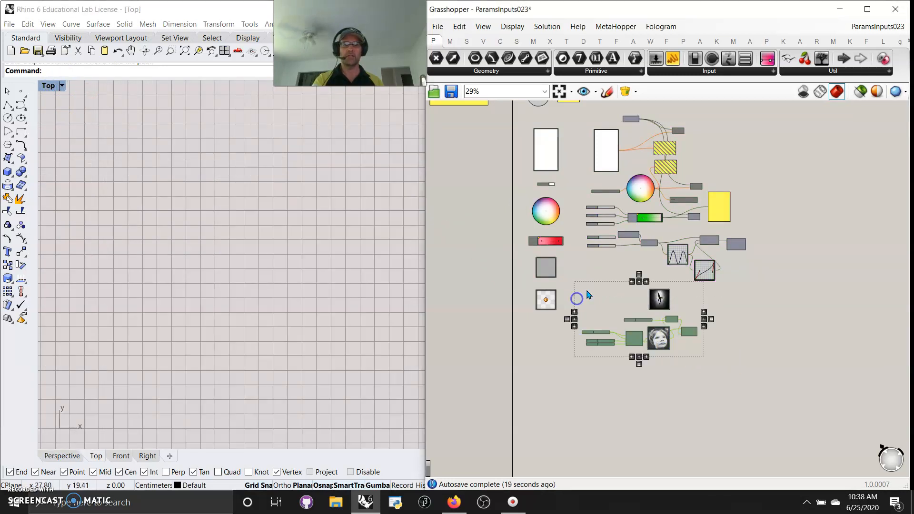
right_click(586, 290)
left_click(621, 322)
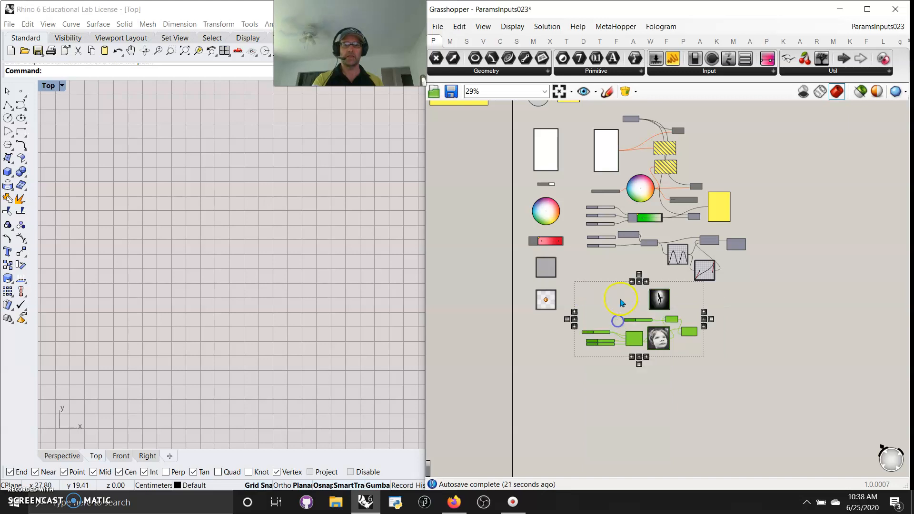
right_click(612, 299)
left_click(622, 303)
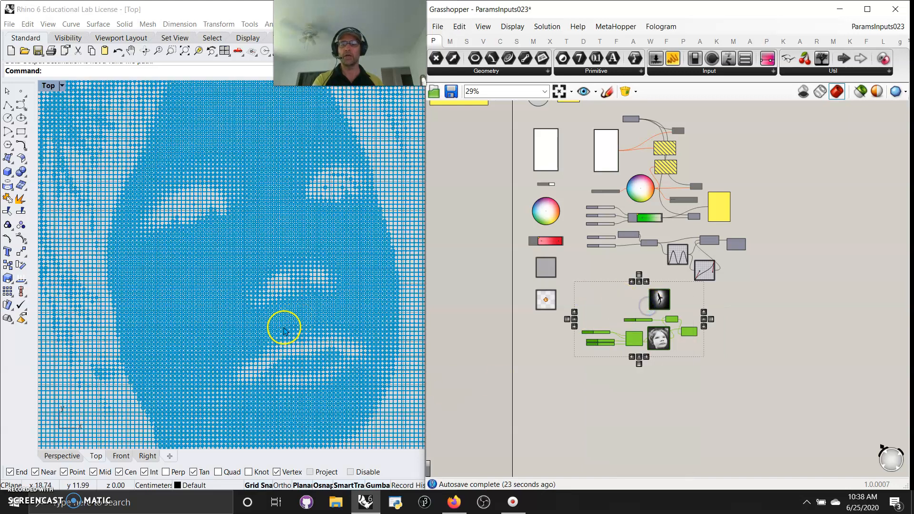
Add a new Image Sampler component to the canvas above the existing samplers.
scroll(115, 365, "down", 2)
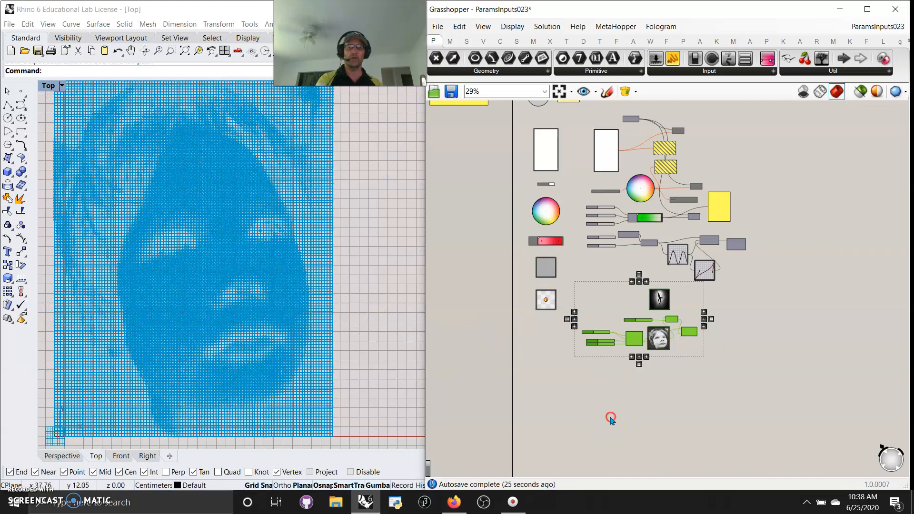
right_click_drag(611, 417, 547, 453)
scroll(573, 360, "up", 10)
right_click_drag(508, 291, 556, 305)
left_click(617, 276)
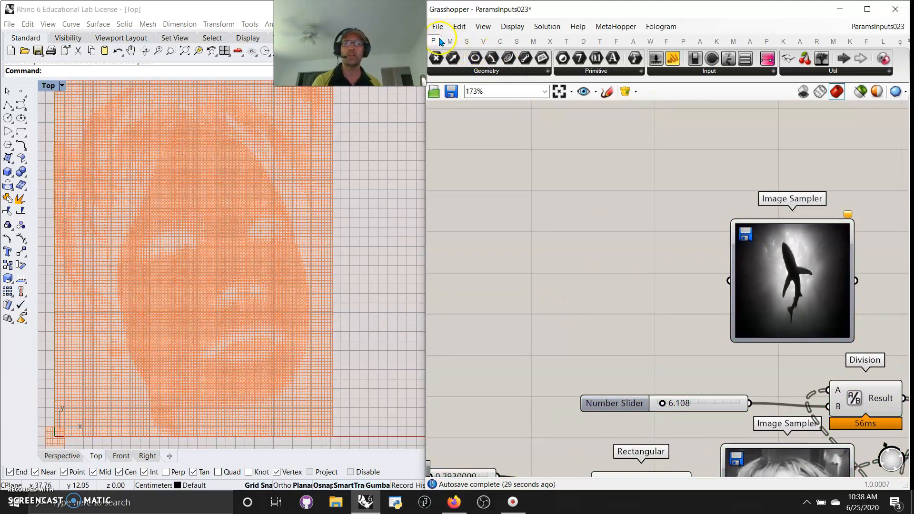
left_click(705, 76)
left_click_drag(765, 212, 617, 288)
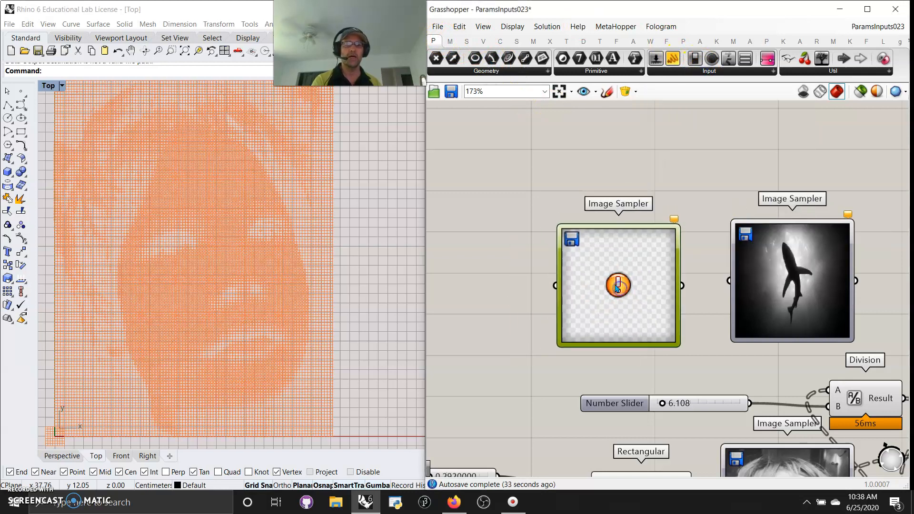
Open the new Image Sampler's settings and browse for an image file.
right_click(617, 286)
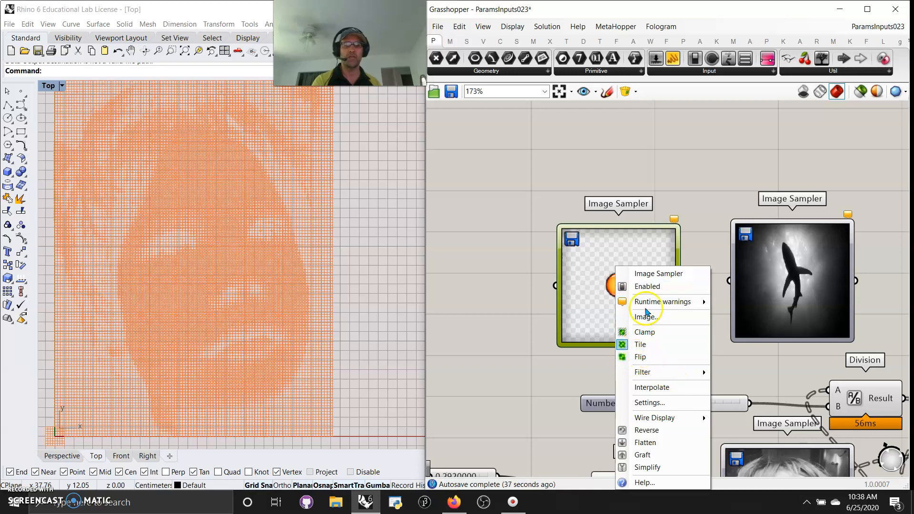
left_click(557, 372)
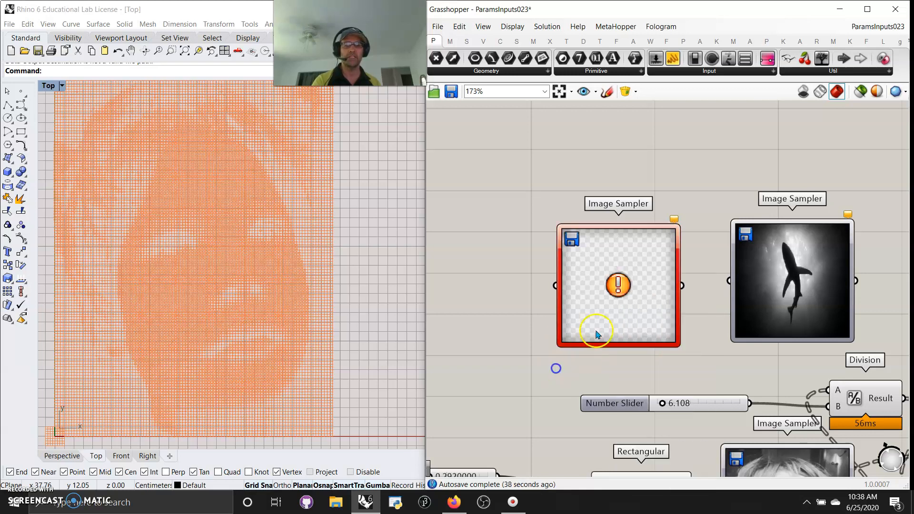
double_click(617, 294)
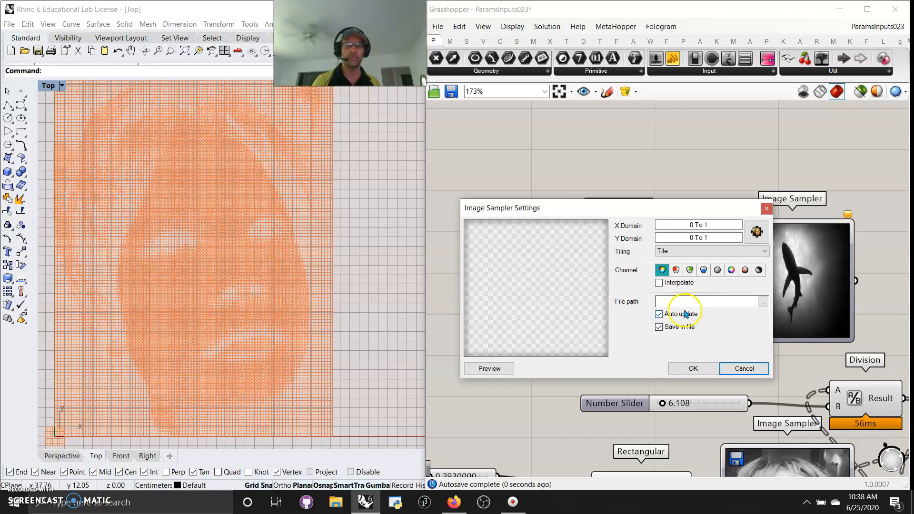
left_click(762, 302)
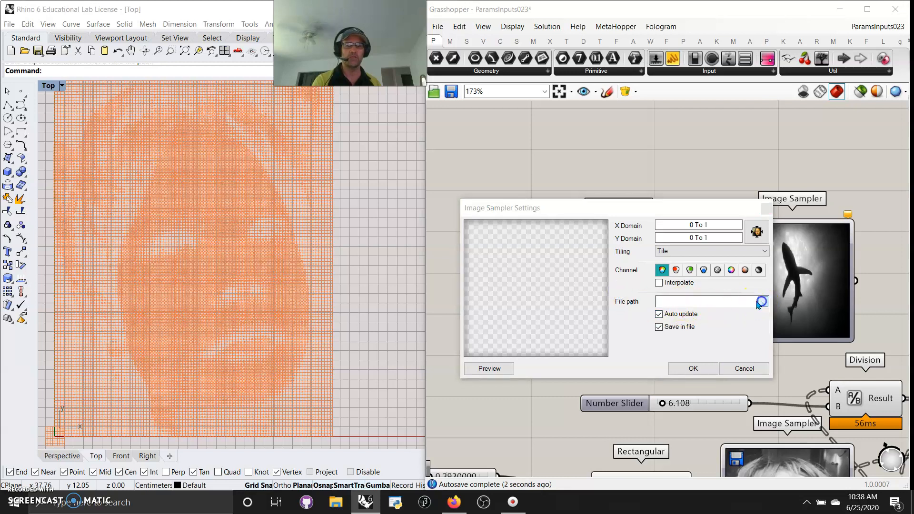
left_click(866, 464)
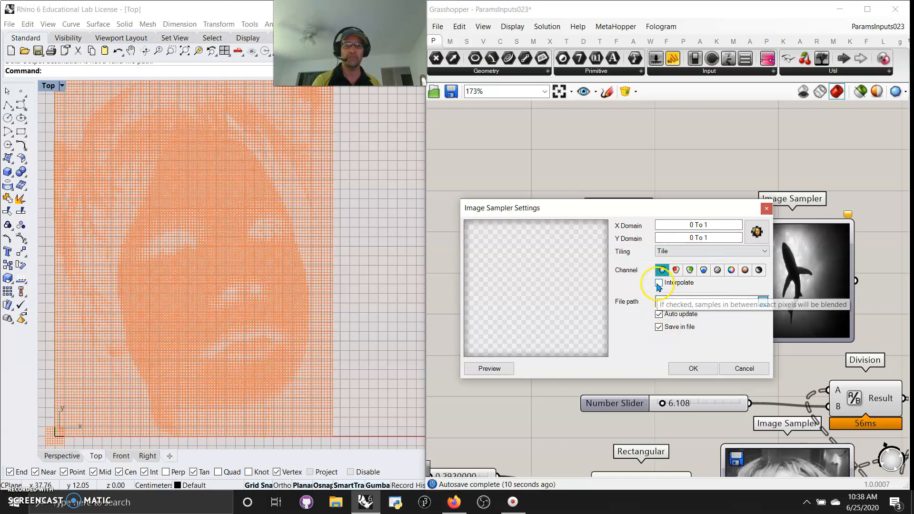
left_click(742, 369)
Open the shark Image Sampler's settings, enable Interpolate, and set the X and Y domains to 0 To 30.
left_click(792, 286)
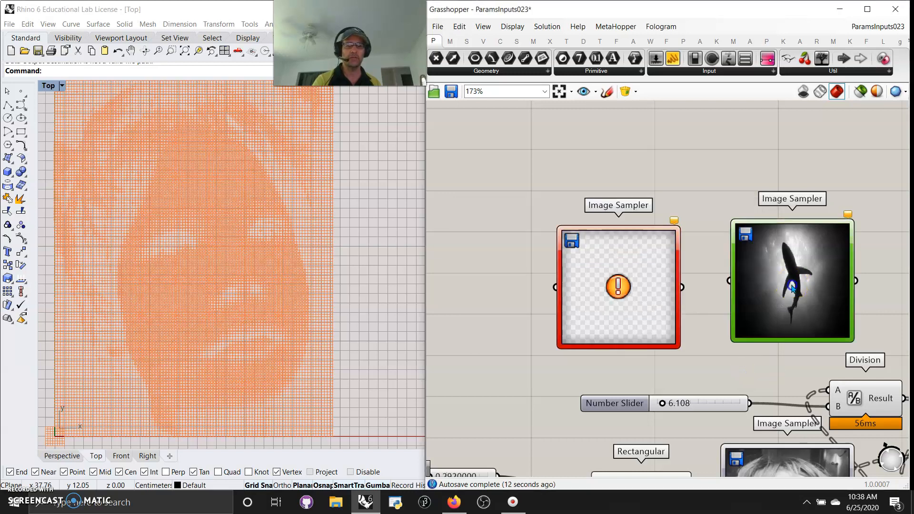
double_click(792, 287)
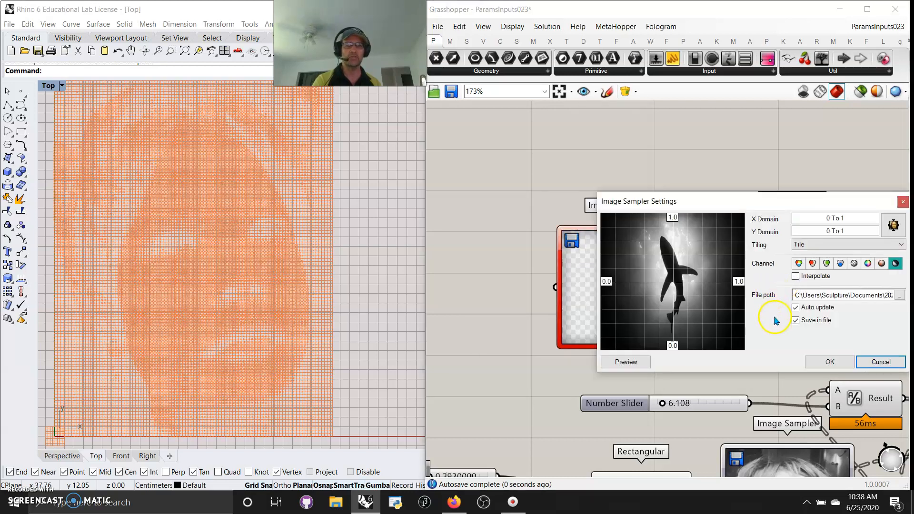
left_click_drag(773, 205, 648, 177)
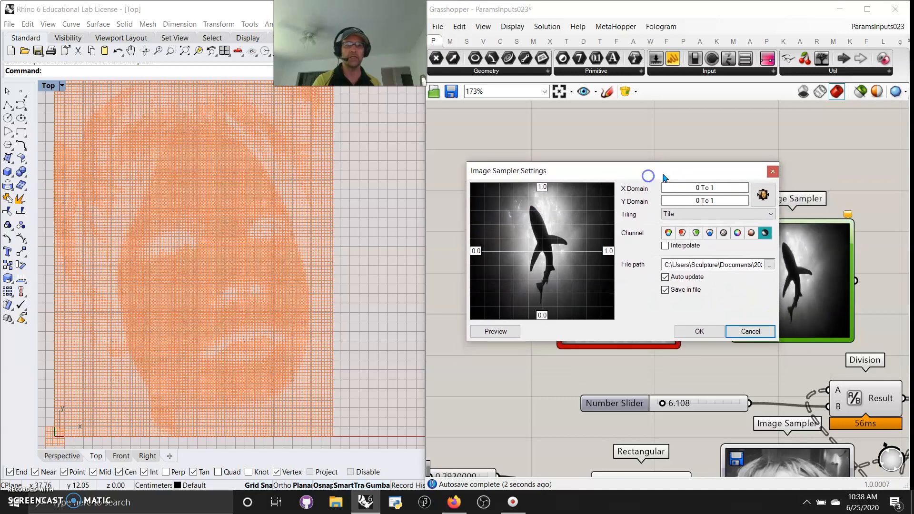
double_click(711, 189)
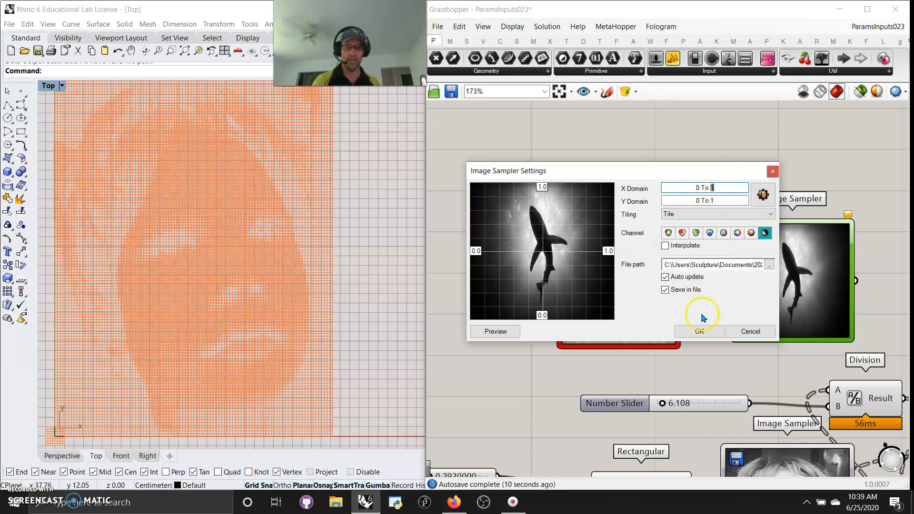
left_click(665, 246)
double_click(713, 189)
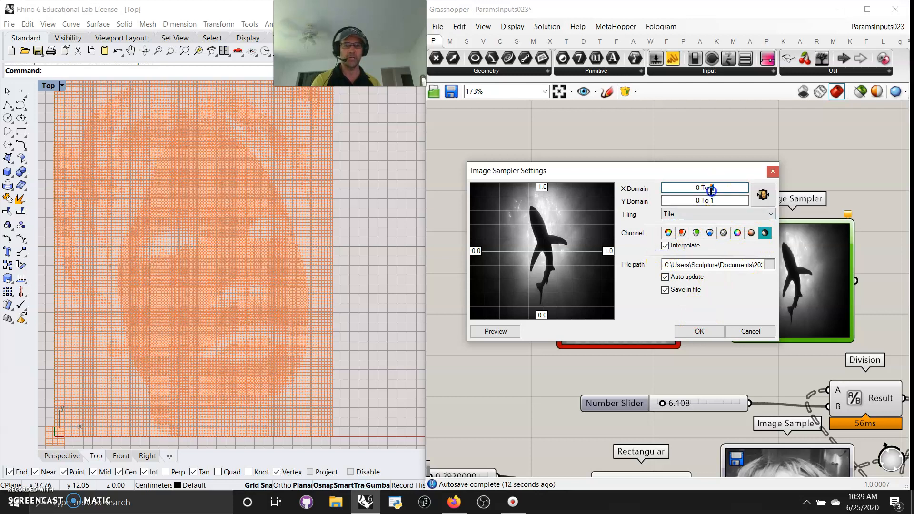
type("30")
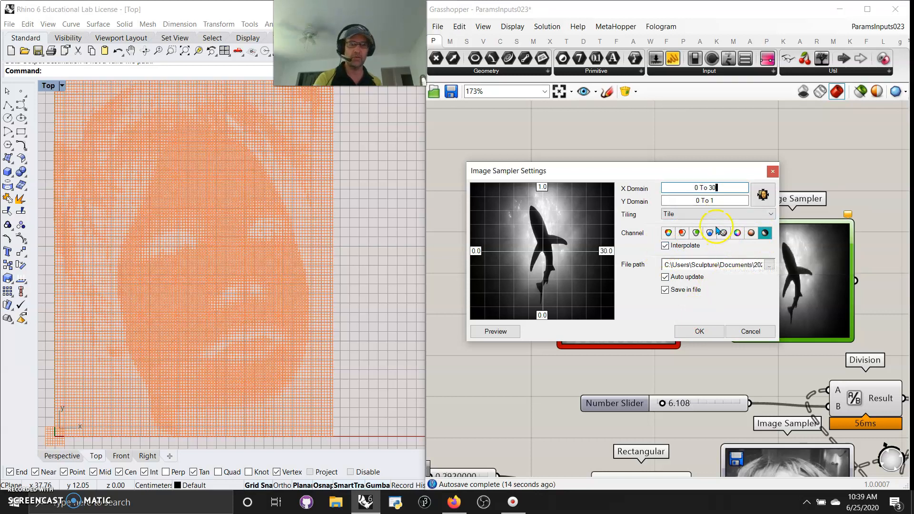
type("30")
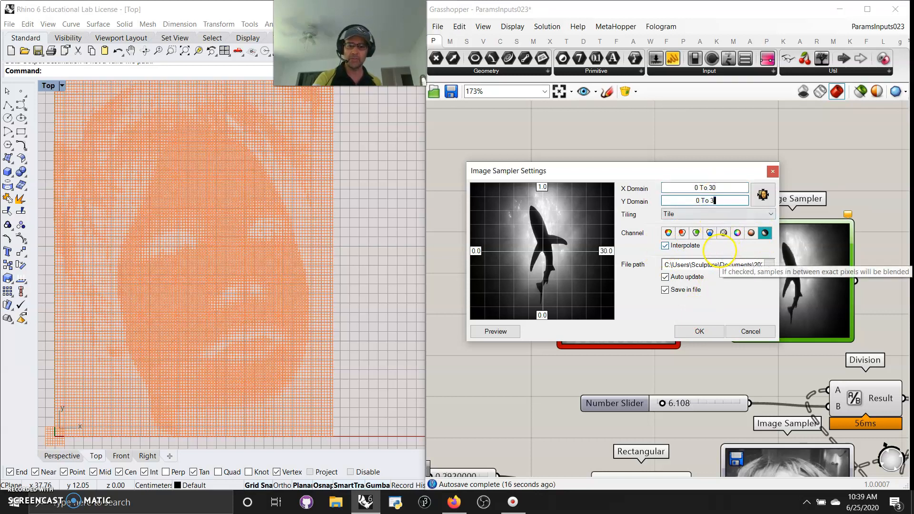
left_click(696, 331)
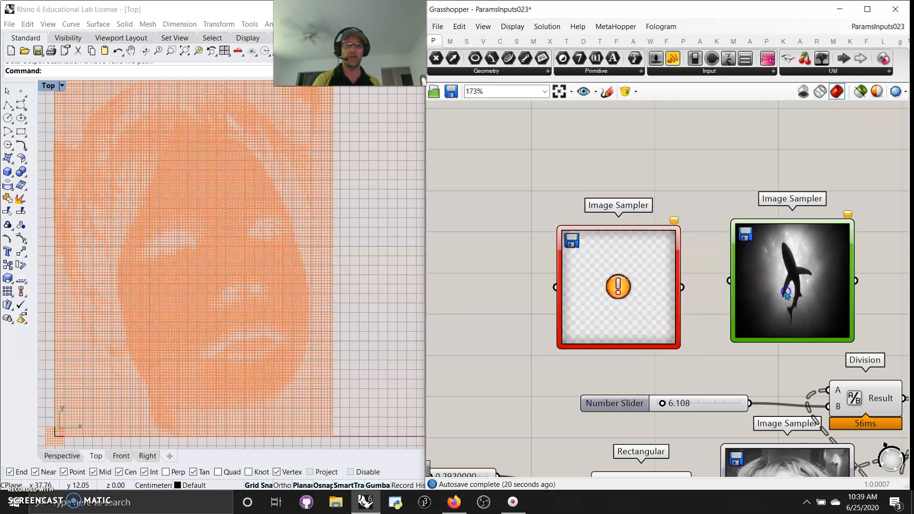
Open the face Image Sampler's settings to review its domains and tiling.
right_click_drag(806, 332, 725, 125)
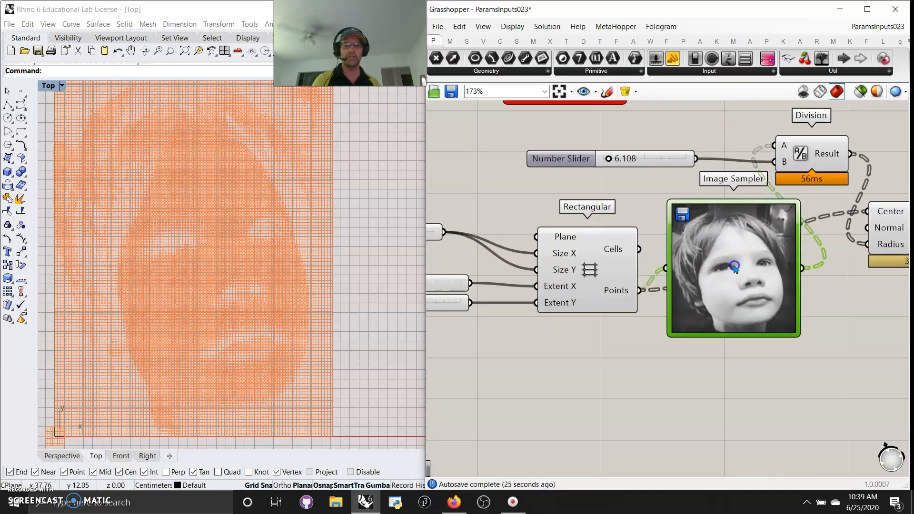
double_click(734, 269)
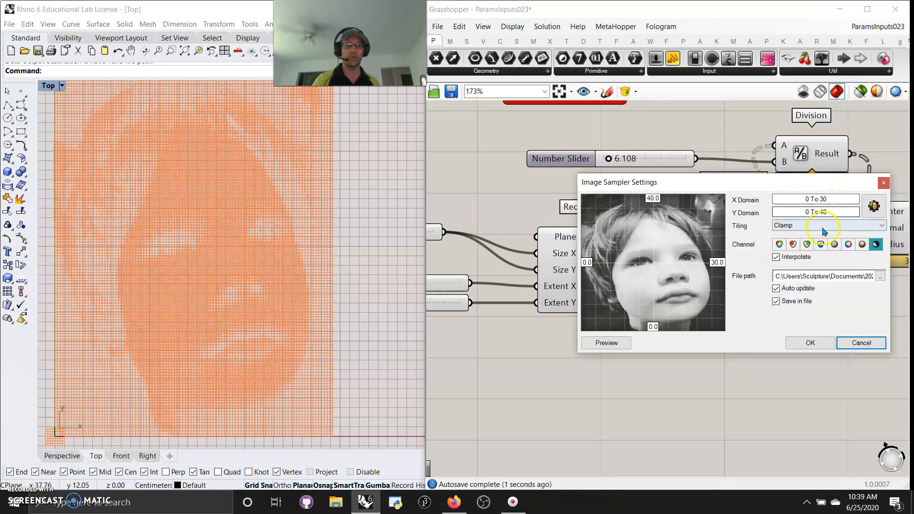
left_click(811, 346)
Select the Rectangular grid component and inspect its points in the Top viewport.
right_click_drag(762, 378, 700, 406)
left_click_drag(690, 345, 695, 380)
right_click_drag(641, 266, 631, 210)
right_click_drag(520, 406, 640, 417)
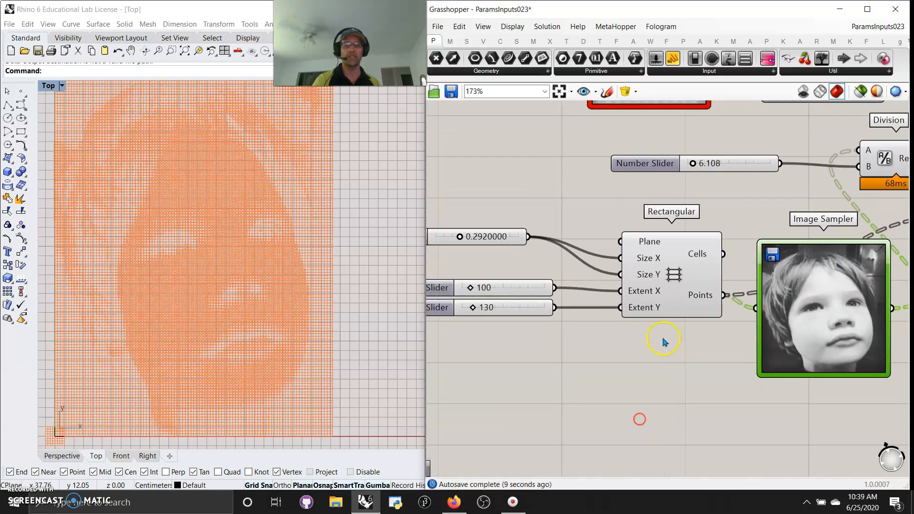
left_click(673, 275)
scroll(228, 326, "down", 5)
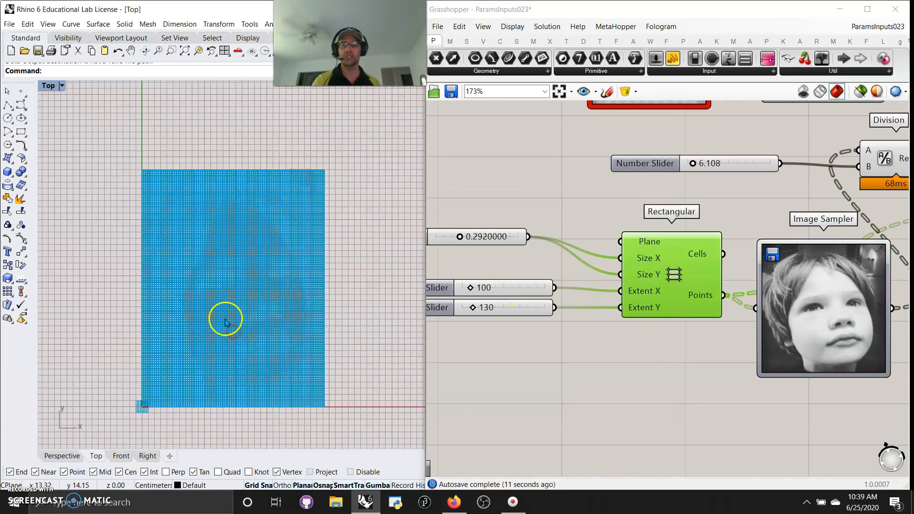
scroll(237, 328, "up", 3)
right_click_drag(247, 336, 237, 341)
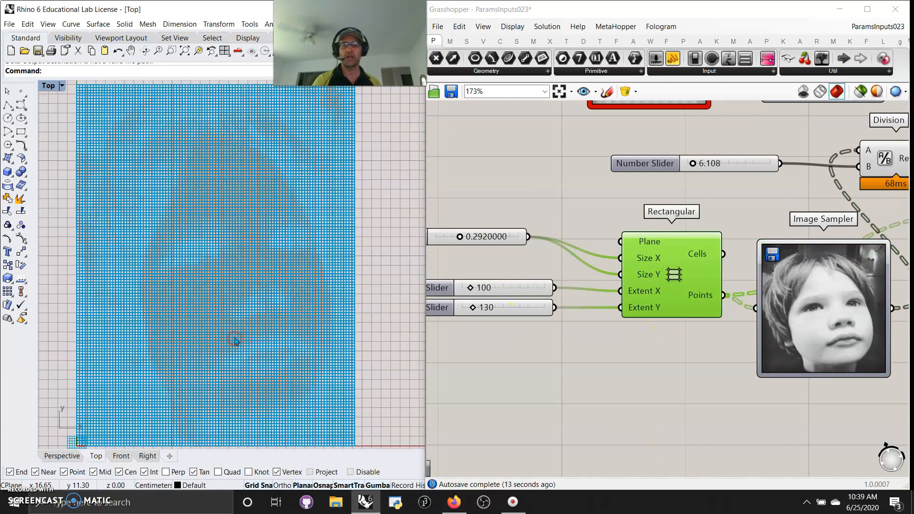
scroll(236, 341, "down", 3)
right_click_drag(339, 342, 257, 347)
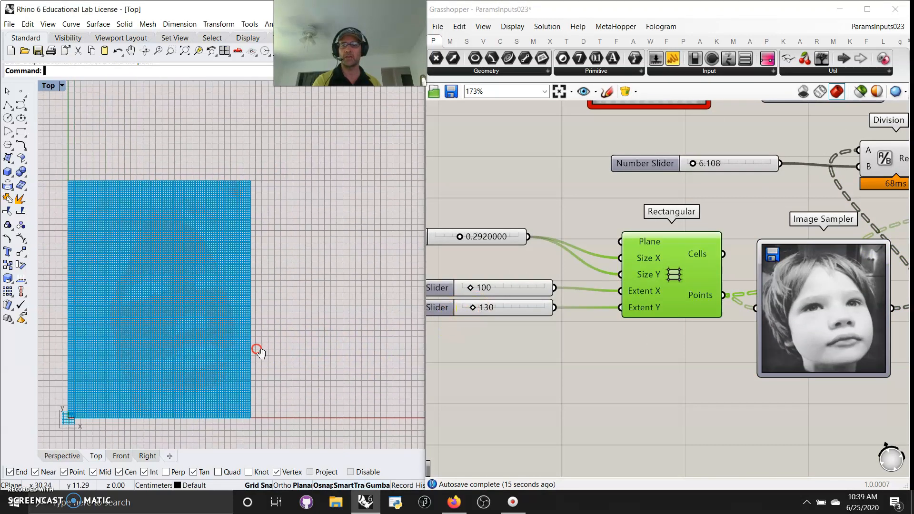
scroll(255, 352, "down", 2)
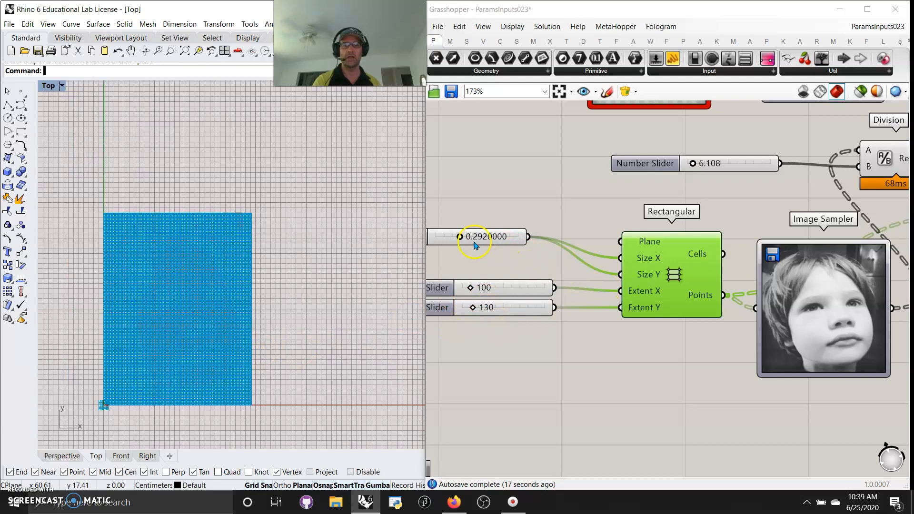
Set the grid's size slider to 0.2977800.
mouse_move(460, 239)
left_mouse_down()
mouse_move(483, 241)
mouse_move(459, 250)
left_mouse_up()
mouse_move(474, 308)
left_mouse_down()
mouse_move(483, 308)
mouse_move(475, 310)
left_mouse_up()
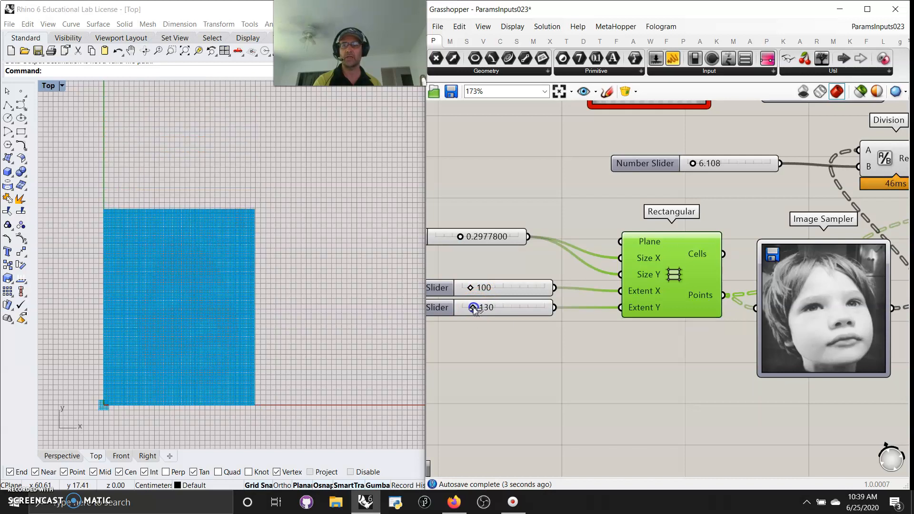
right_click(815, 310)
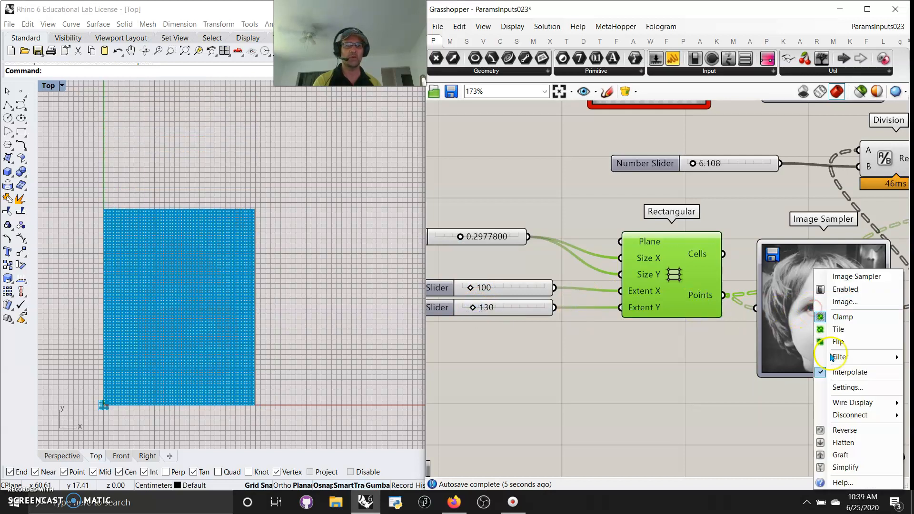
left_click(723, 393)
Select the face Image Sampler and Circle CNR components and inspect their previews in the Top viewport.
right_click_drag(702, 387, 529, 389)
left_click(625, 332)
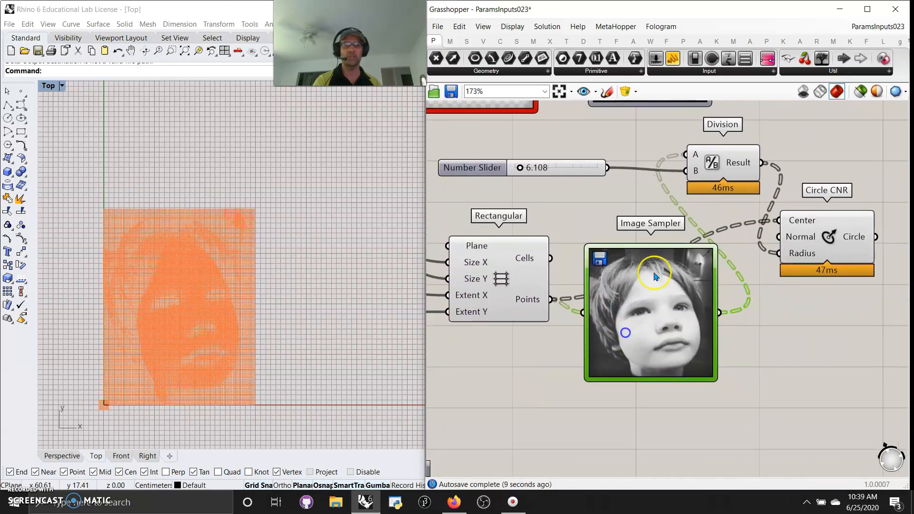
left_click_drag(811, 236, 802, 237)
scroll(163, 322, "up", 3)
scroll(345, 281, "up", 3)
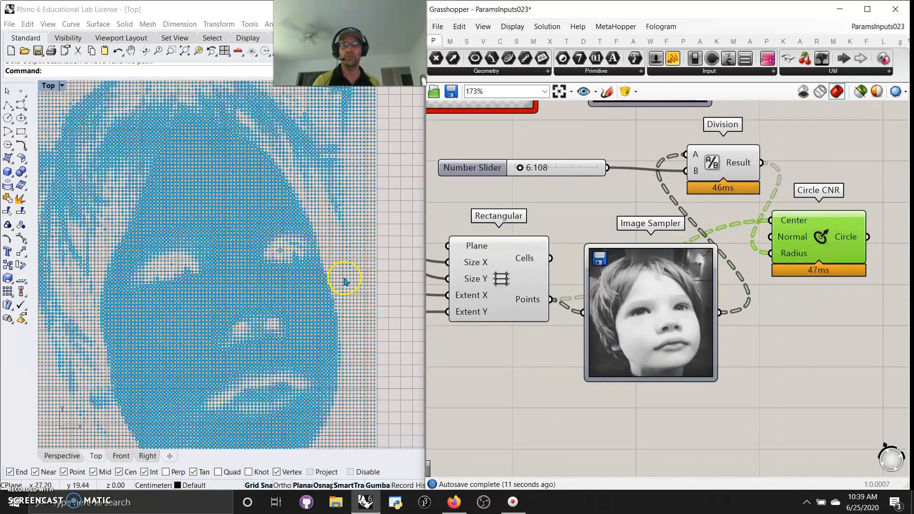
scroll(213, 339, "up", 3)
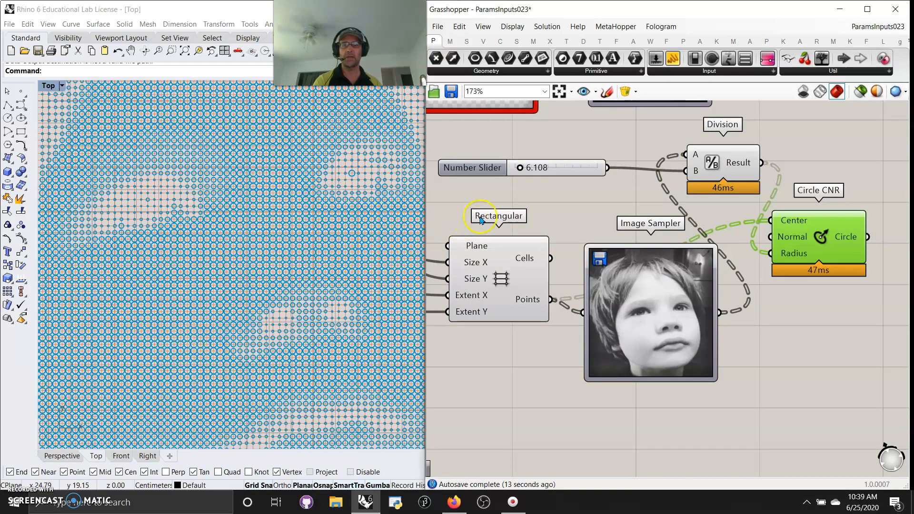
right_click_drag(536, 194, 608, 211)
left_click_drag(596, 186, 593, 187)
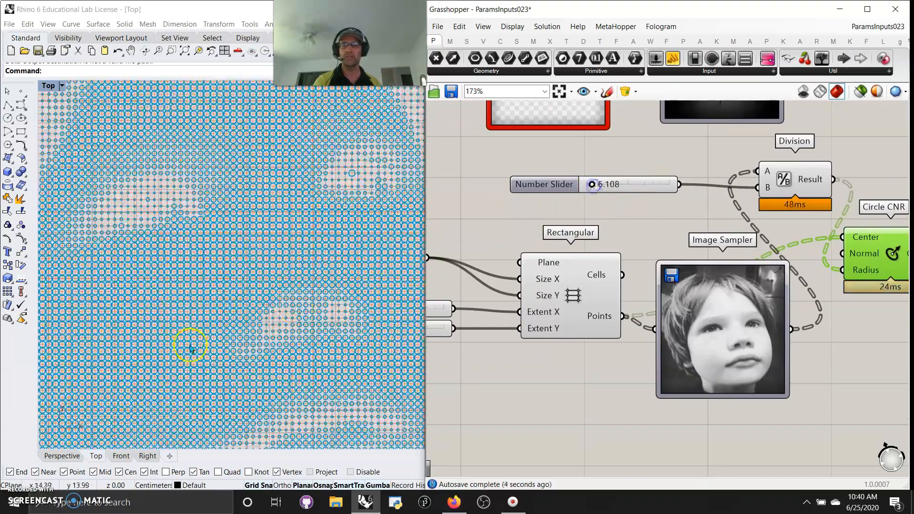
scroll(194, 347, "down", 5)
right_click_drag(219, 356, 260, 334)
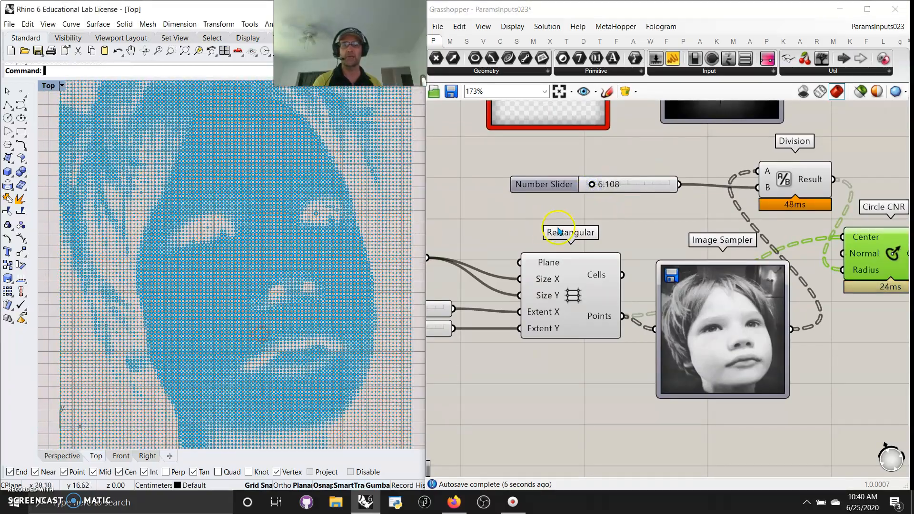
Add a Panel to the canvas beside the face Image Sampler.
right_click_drag(647, 203, 458, 130)
left_click(674, 61)
left_click(718, 294)
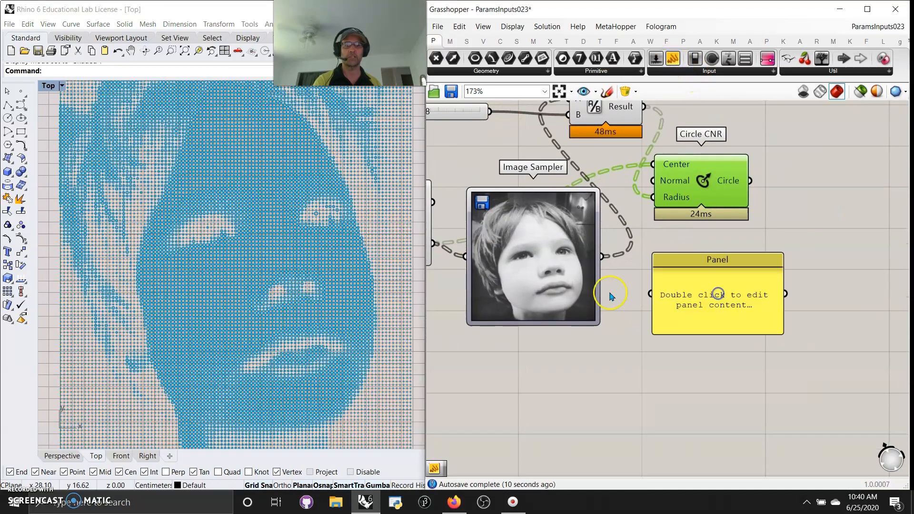
Connect the face Image Sampler's output to the Panel and enlarge the panel to list its values.
mouse_move(600, 260)
left_mouse_down()
mouse_move(669, 295)
mouse_move(598, 289)
mouse_move(599, 261)
left_mouse_up()
left_click_drag(641, 289, 649, 293)
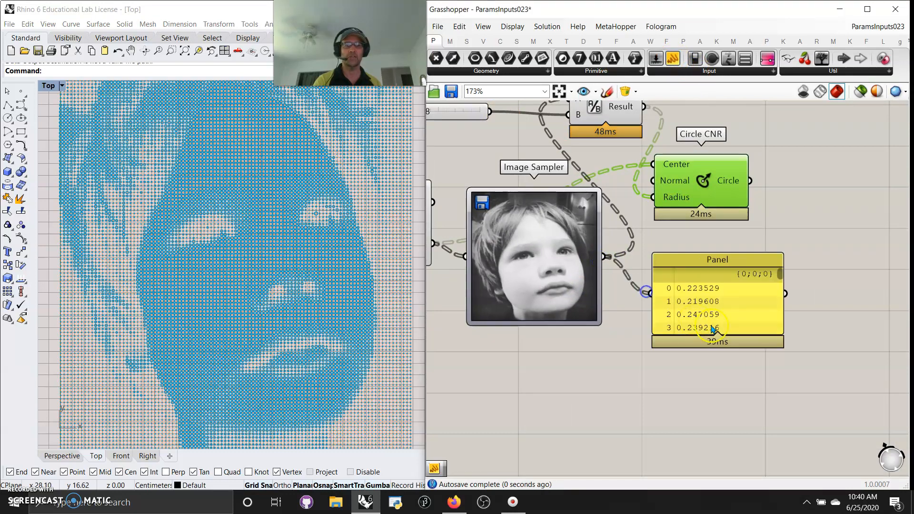
left_click_drag(774, 334, 775, 422)
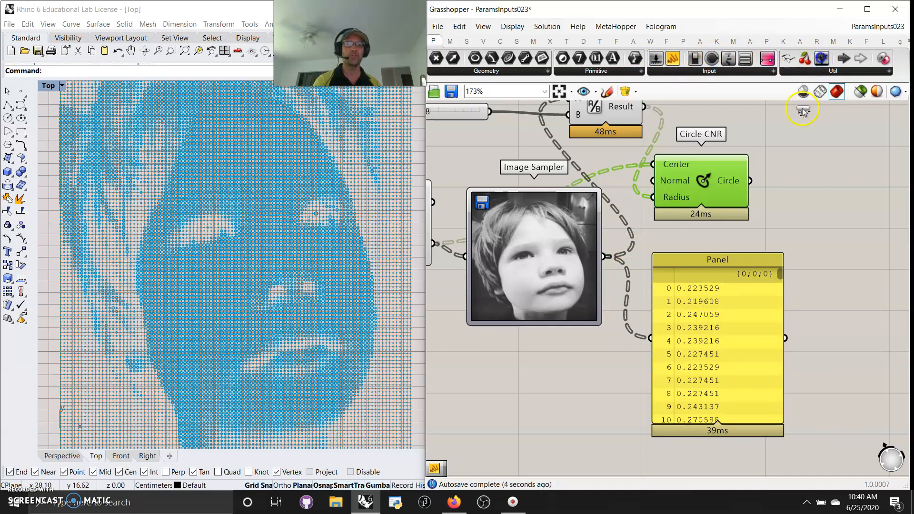
Add a Param Viewer fed by the face Image Sampler's output to show its data tree.
left_click_drag(803, 110, 828, 241)
left_click_drag(607, 259, 714, 246)
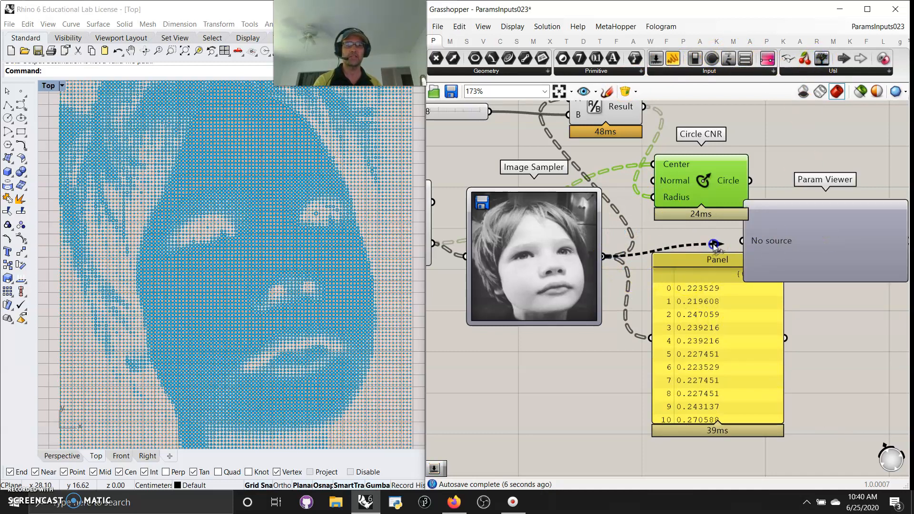
left_click_drag(820, 284, 828, 233)
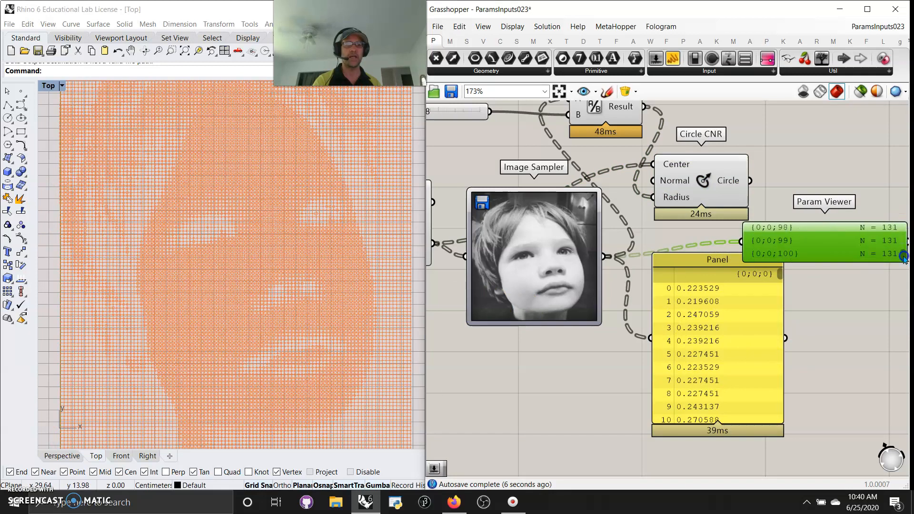
left_click_drag(804, 252, 834, 227)
right_click_drag(704, 191, 756, 288)
left_click(757, 286)
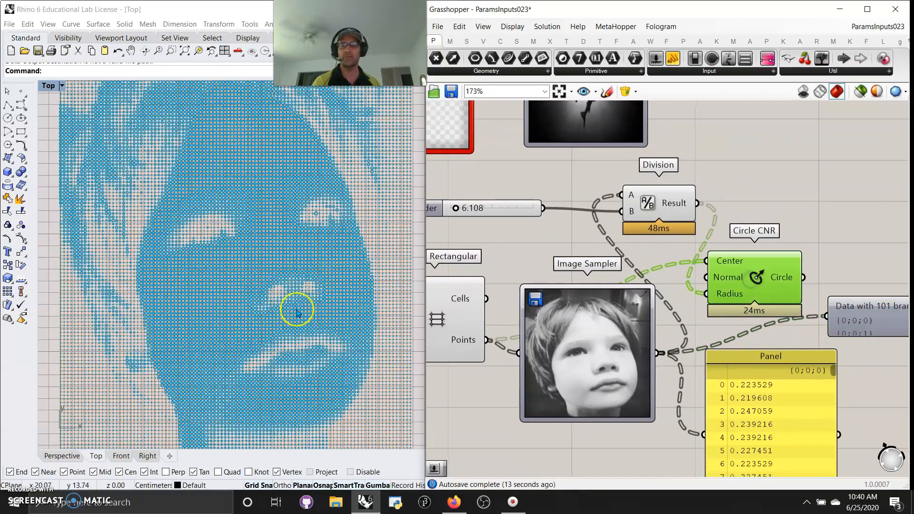
Set the number slider feeding the Division to 10.732 and inspect the circles in the Top viewport.
scroll(296, 312, "up", 5)
scroll(323, 296, "down", 6)
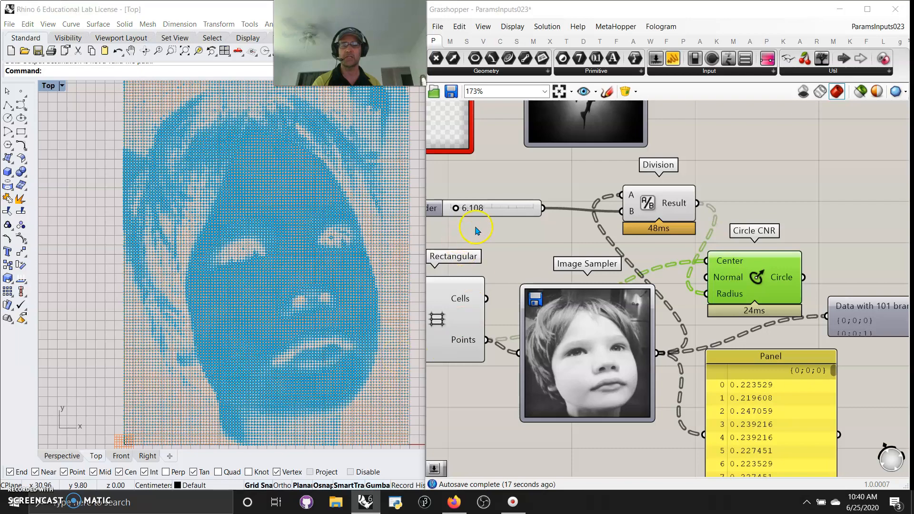
right_click_drag(475, 227, 509, 233)
scroll(350, 270, "up", 9)
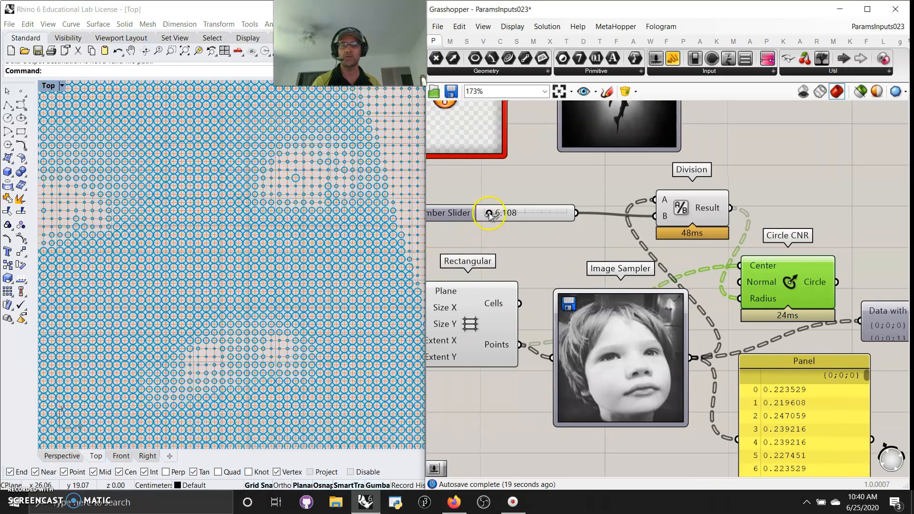
left_click_drag(490, 215, 496, 215)
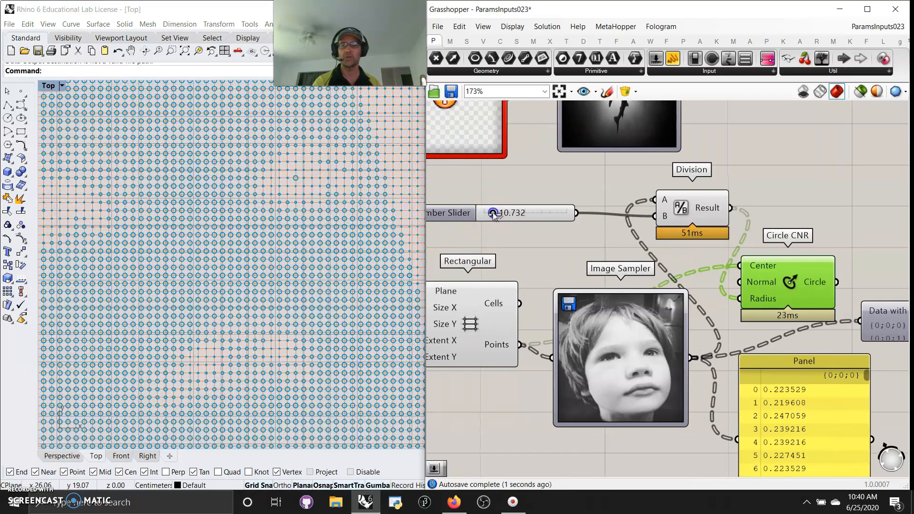
scroll(307, 331, "up", 3)
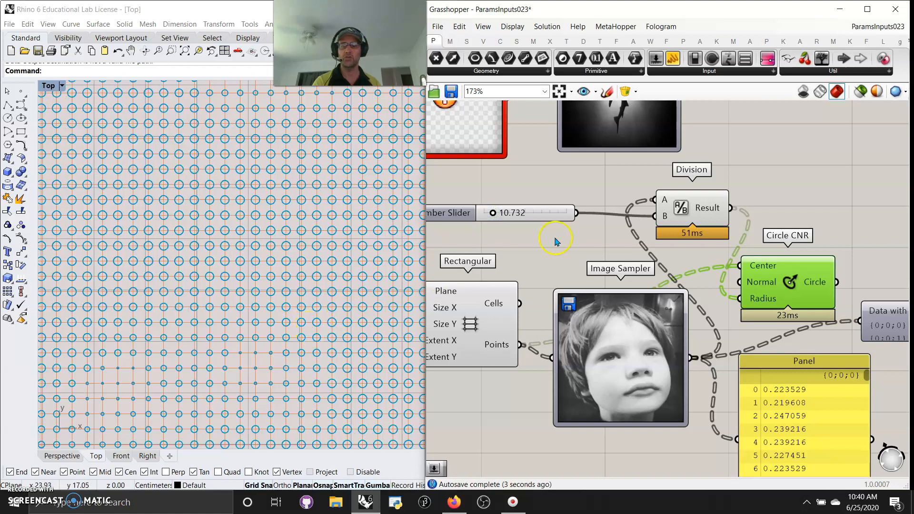
Add a Boundary Surfaces component fed by the Circle CNR circles.
right_click_drag(698, 263, 432, 185)
left_click_drag(671, 247, 734, 301)
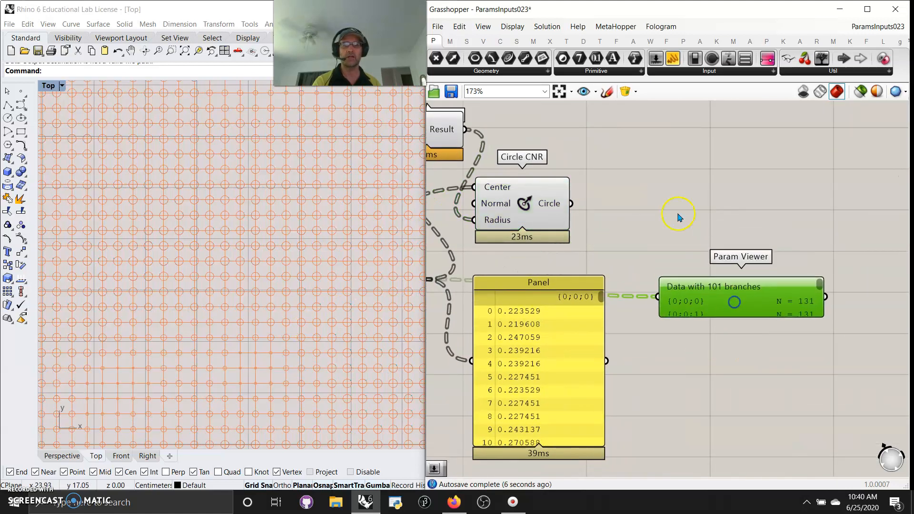
left_click(517, 41)
left_click_drag(613, 58, 634, 175)
left_click_drag(574, 205, 588, 167)
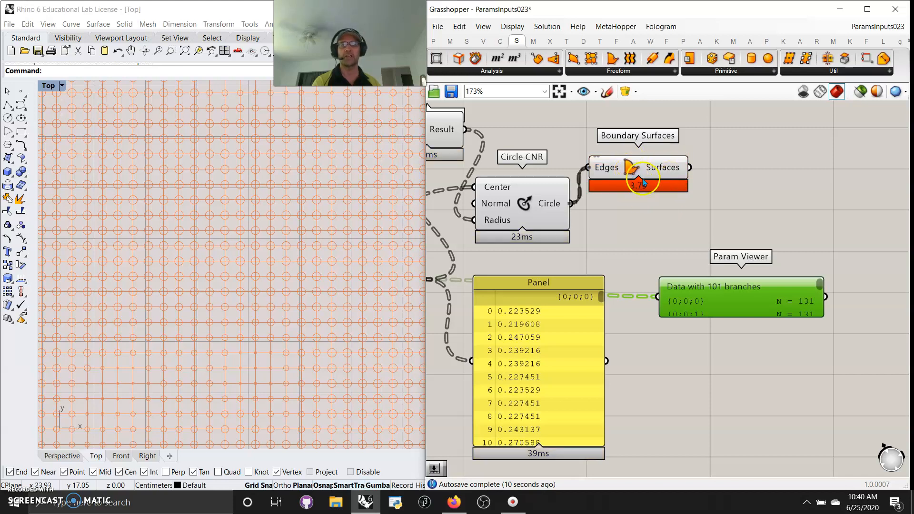
left_click_drag(634, 168, 671, 200)
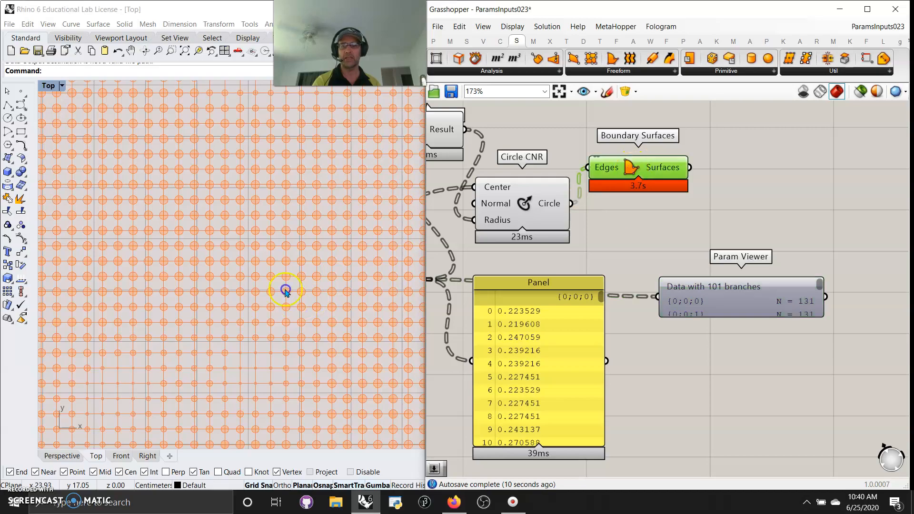
Select Boundary Surfaces and examine the filled circles across the face pattern in the Top viewport.
scroll(302, 319, "down", 4)
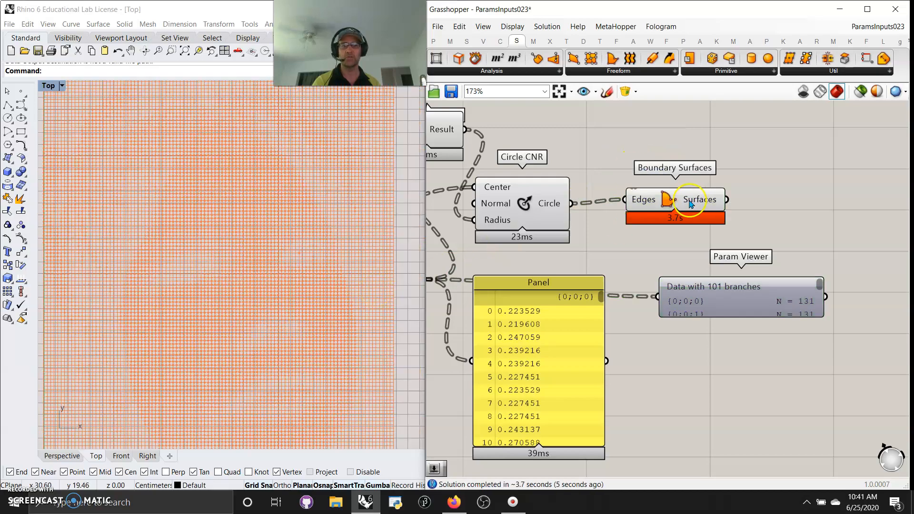
left_click(659, 200)
right_click_drag(252, 298, 267, 273)
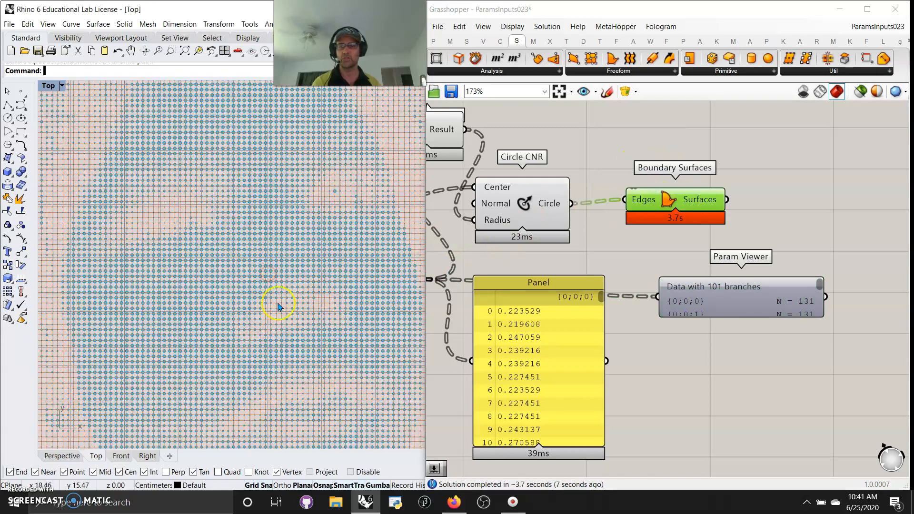
scroll(292, 300, "up", 5)
scroll(292, 300, "up", 3)
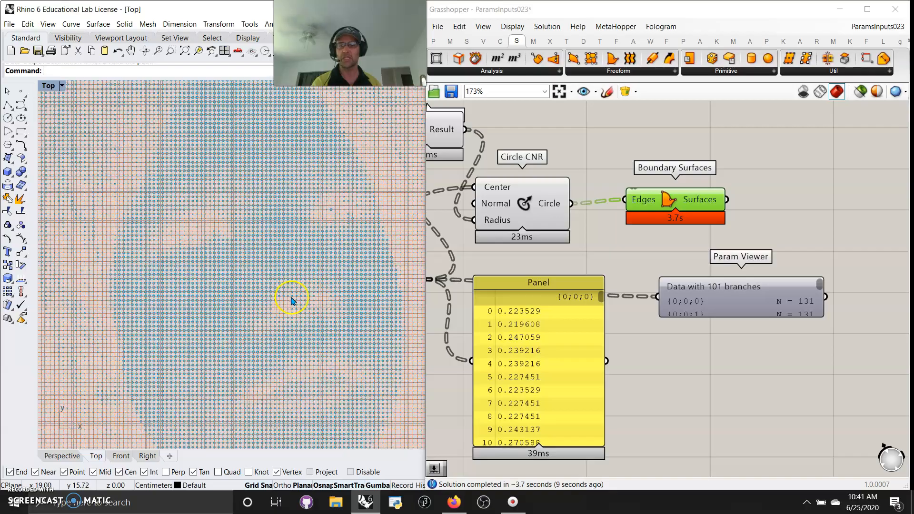
scroll(387, 244, "up", 5)
scroll(357, 245, "down", 10)
scroll(265, 323, "up", 2)
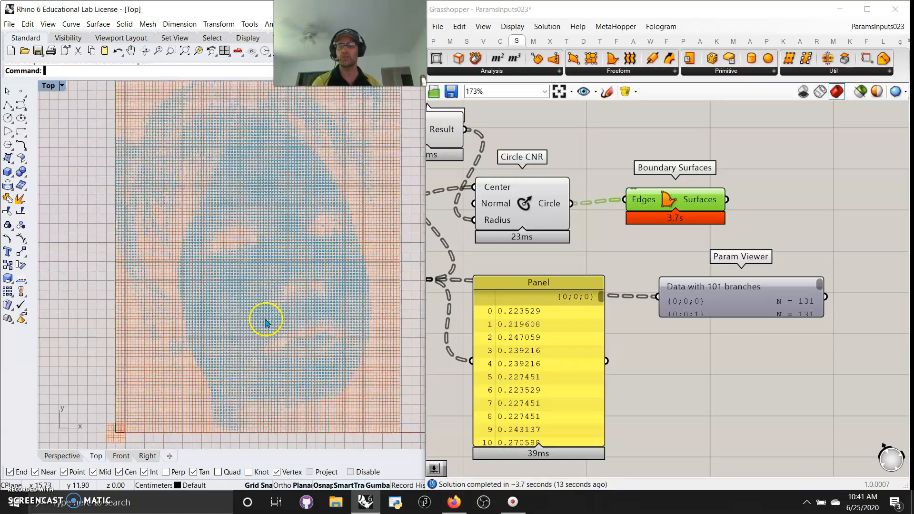
scroll(279, 312, "up", 10)
scroll(280, 314, "down", 10)
right_click_drag(280, 300, 256, 297)
scroll(250, 326, "down", 5)
scroll(253, 324, "up", 8)
Place an Extrude component beside the Boundary Surfaces component.
left_click(518, 41)
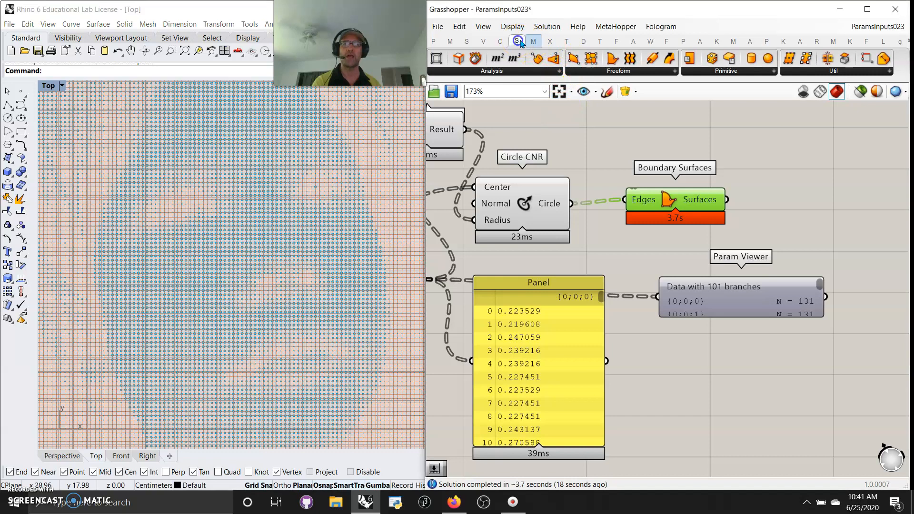
left_click(598, 73)
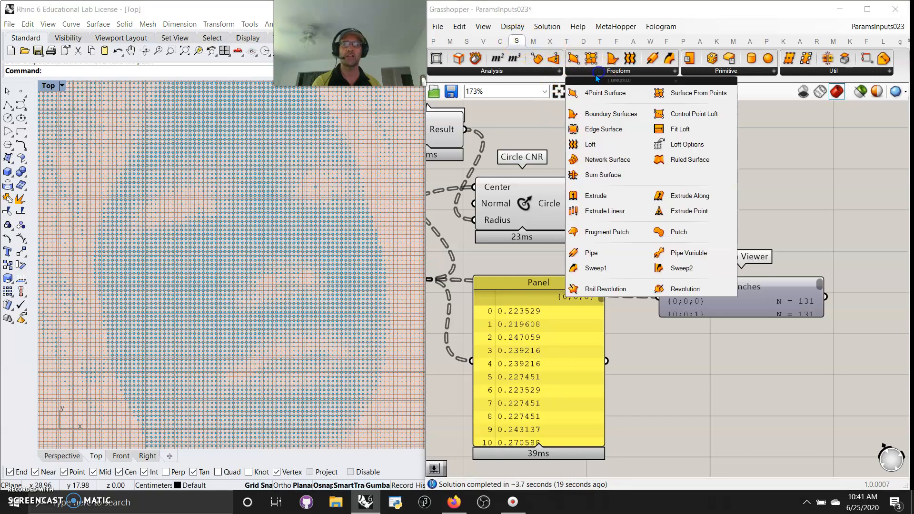
left_click(597, 202)
left_click(792, 213)
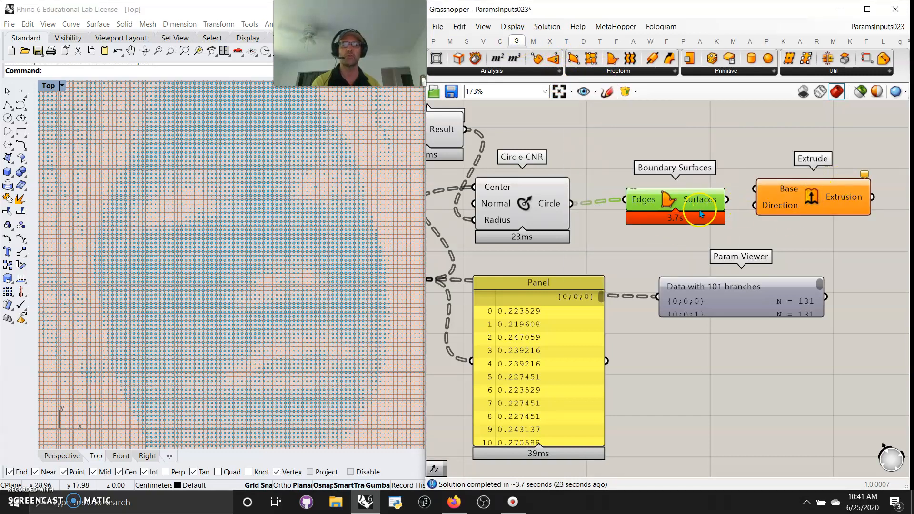
Review the image-sampler definition on the canvas and the sampled face pattern in the Top viewport.
scroll(620, 249, "down", 3)
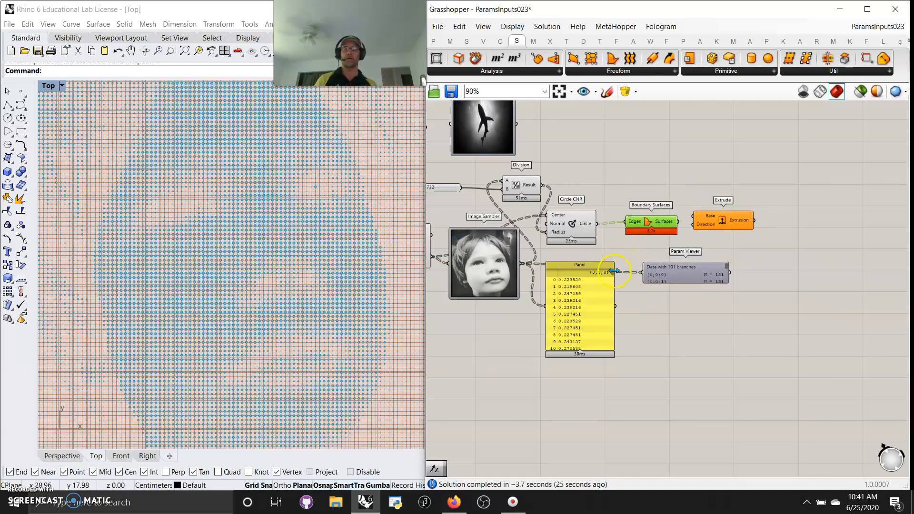
right_click_drag(510, 352, 734, 390)
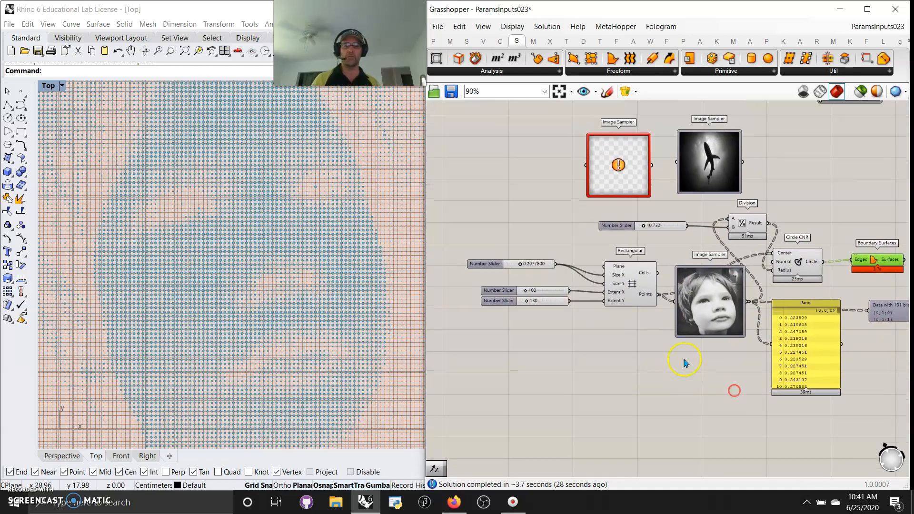
scroll(724, 349, "up", 3)
scroll(712, 342, "down", 1)
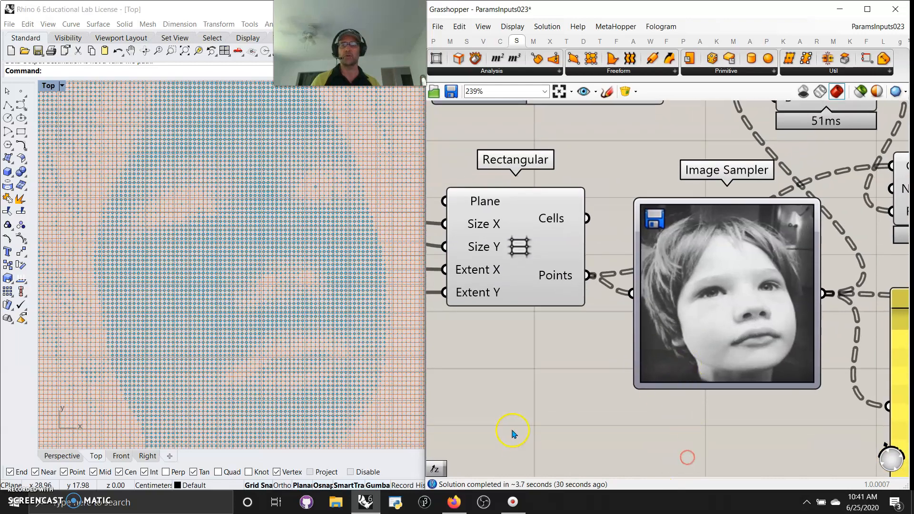
scroll(545, 353, "up", 1)
scroll(233, 288, "down", 3)
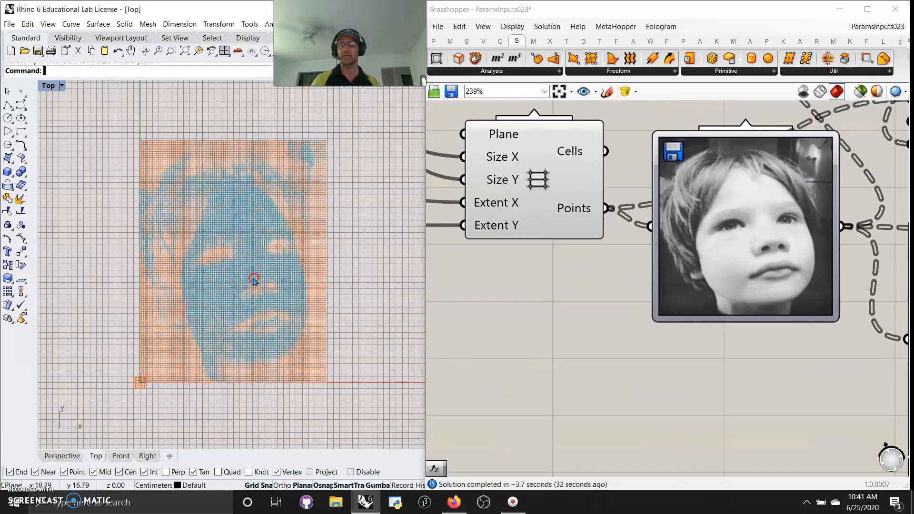
scroll(253, 281, "up", 2)
scroll(245, 313, "up", 5)
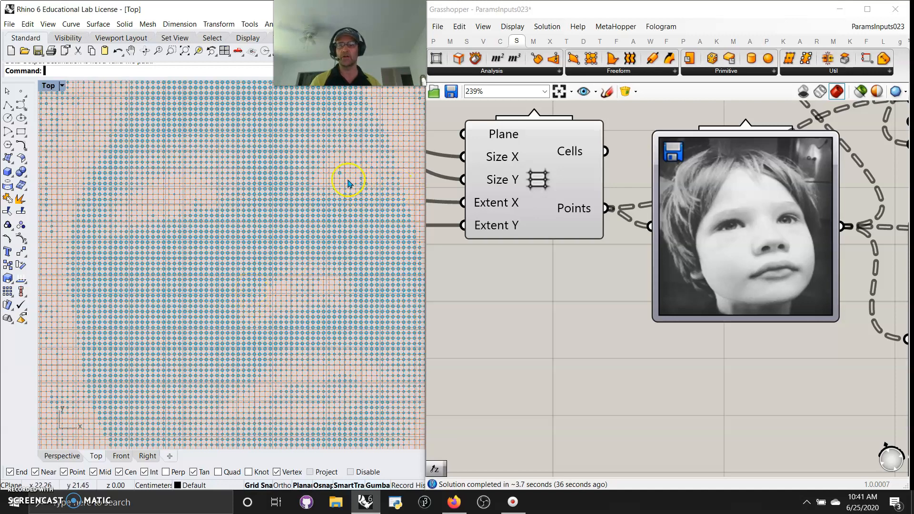
scroll(231, 266, "down", 5)
right_click_drag(230, 269, 237, 288)
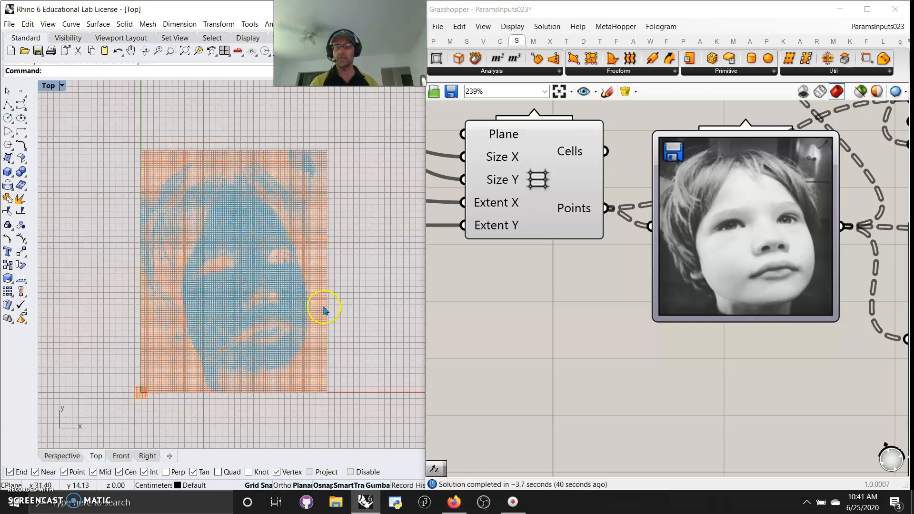
scroll(542, 295, "down", 7)
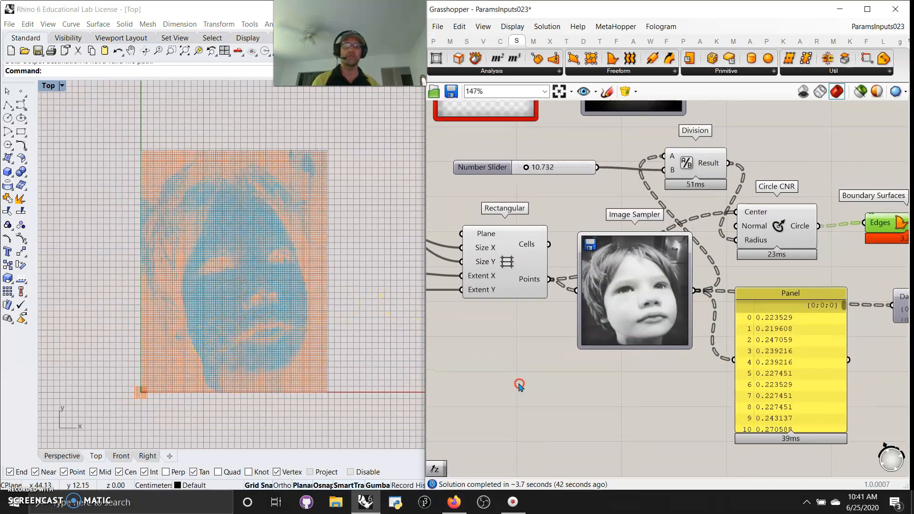
scroll(509, 355, "down", 3)
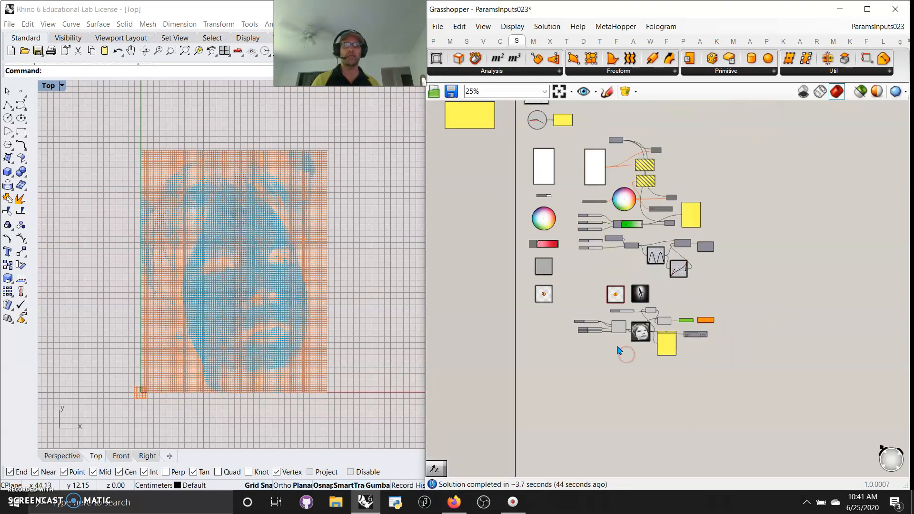
Group all components of the Params Inputs definition and colour the group cyan.
left_click_drag(722, 367, 580, 196)
scroll(569, 414, "down", 3)
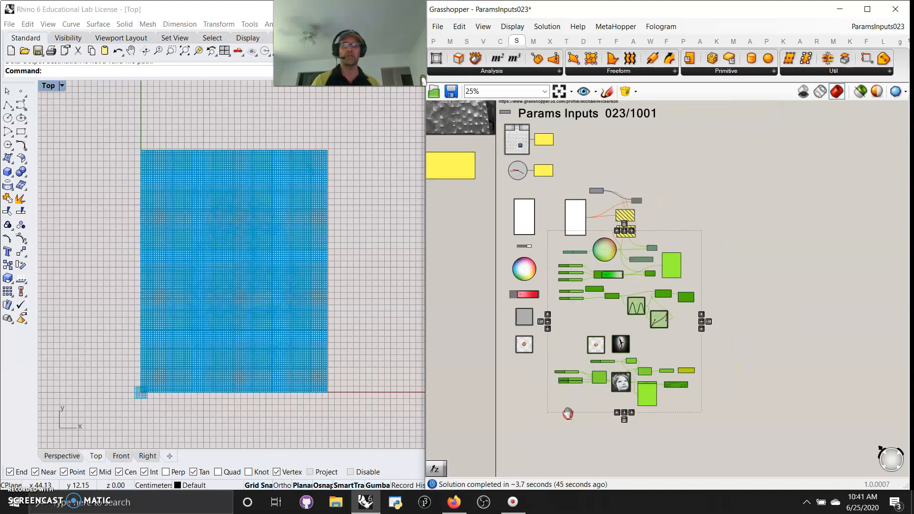
left_click_drag(662, 415, 537, 250)
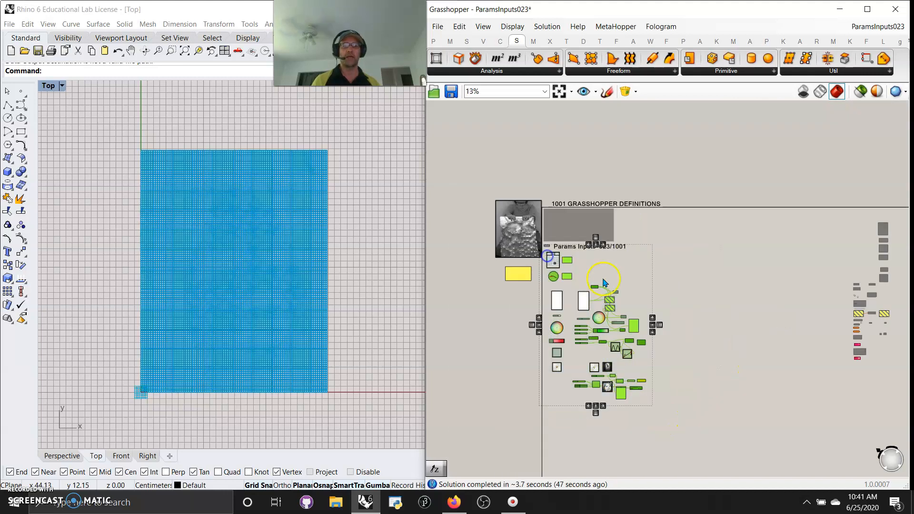
right_click(717, 258)
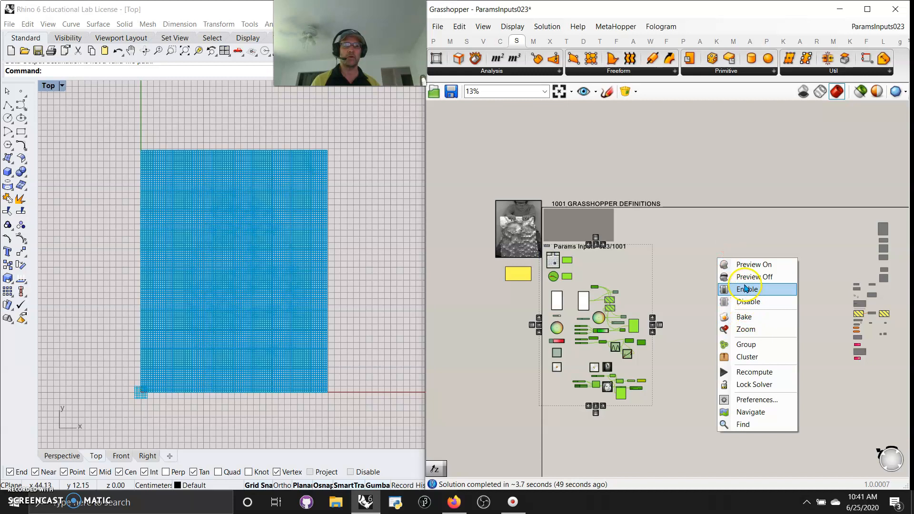
left_click(746, 344)
right_click(626, 286)
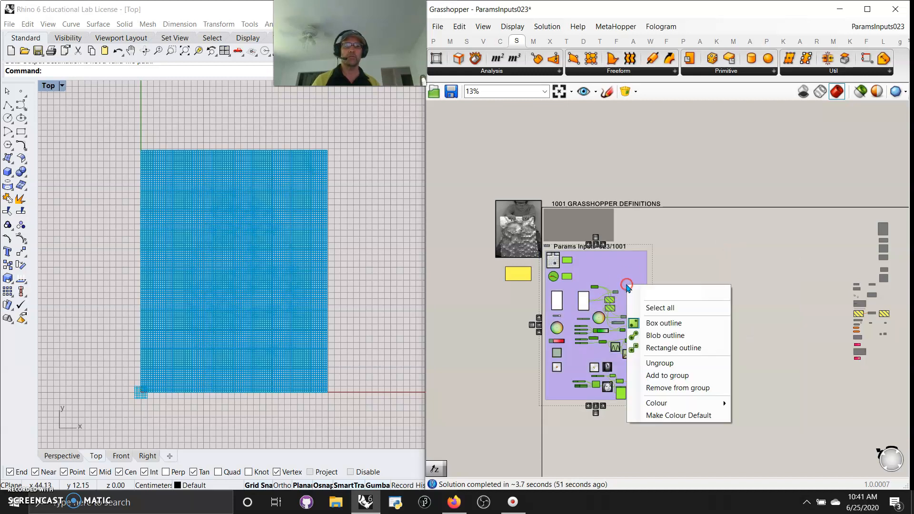
mouse_move(690, 403)
left_click_drag(828, 384, 814, 200)
left_click(755, 232)
scroll(846, 318, "up", 2)
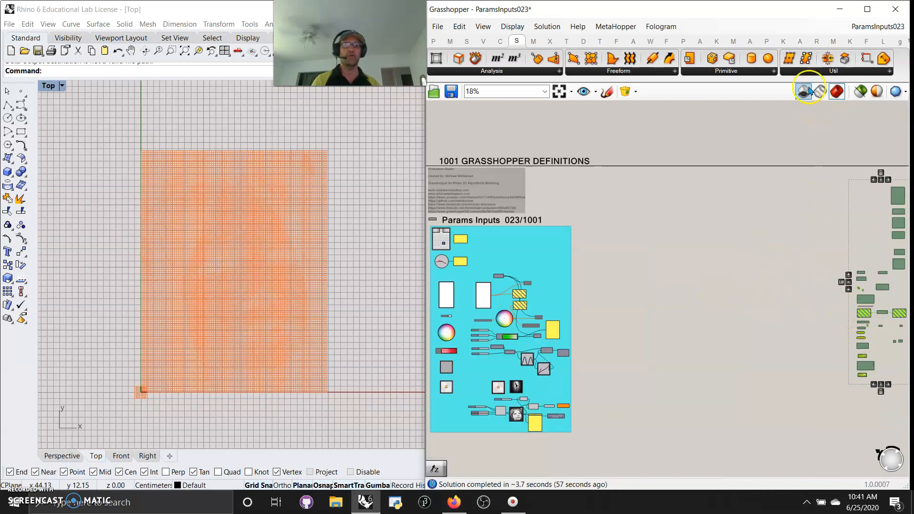
left_click(735, 72)
left_click(433, 41)
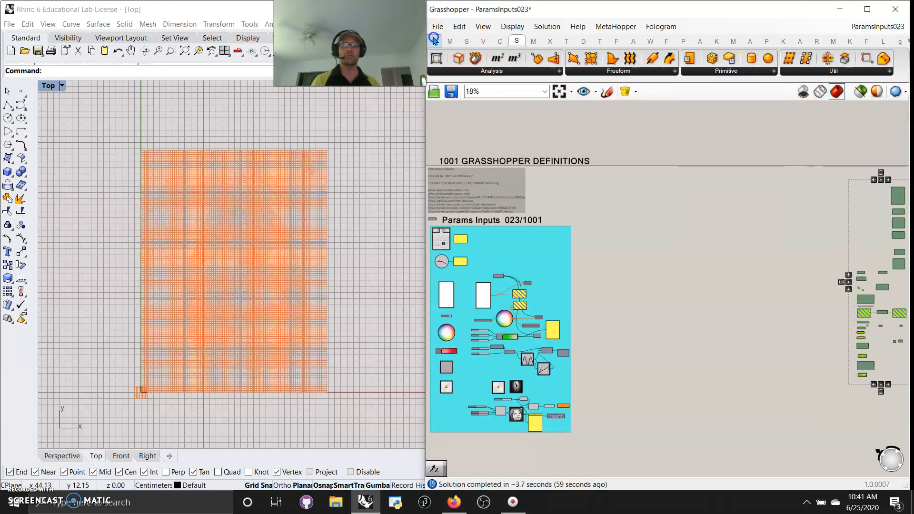
left_click(709, 70)
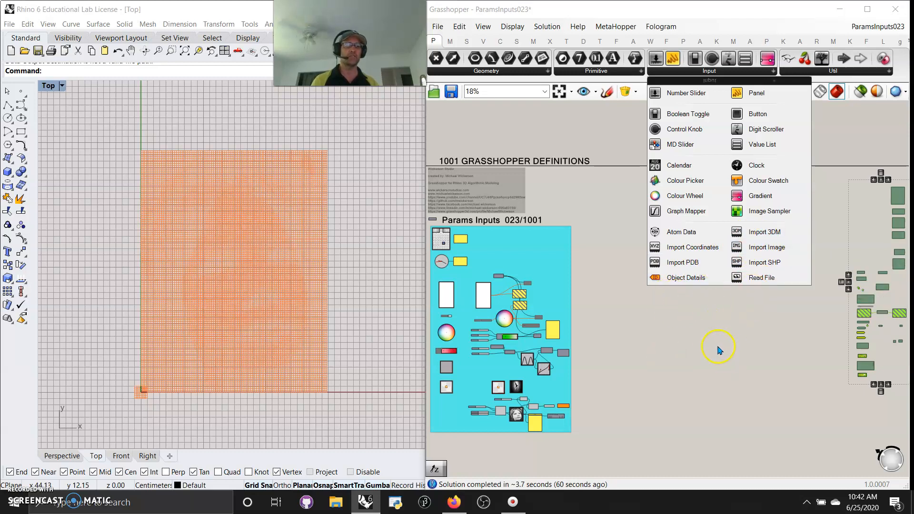
scroll(719, 351, "down", 2)
right_click_drag(743, 359, 647, 345)
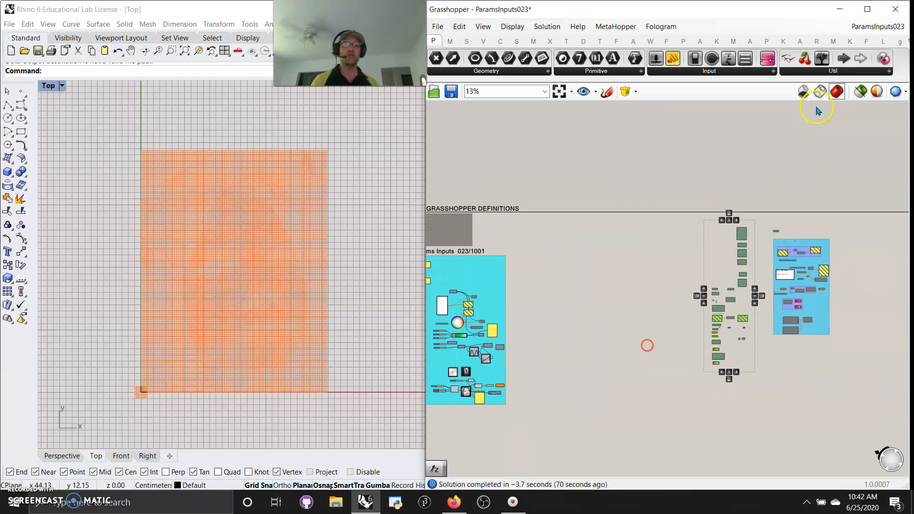
Browse the Util component palette and inspect the Util example group with Scribble, Galapagos and Gene Pool components.
left_click(831, 69)
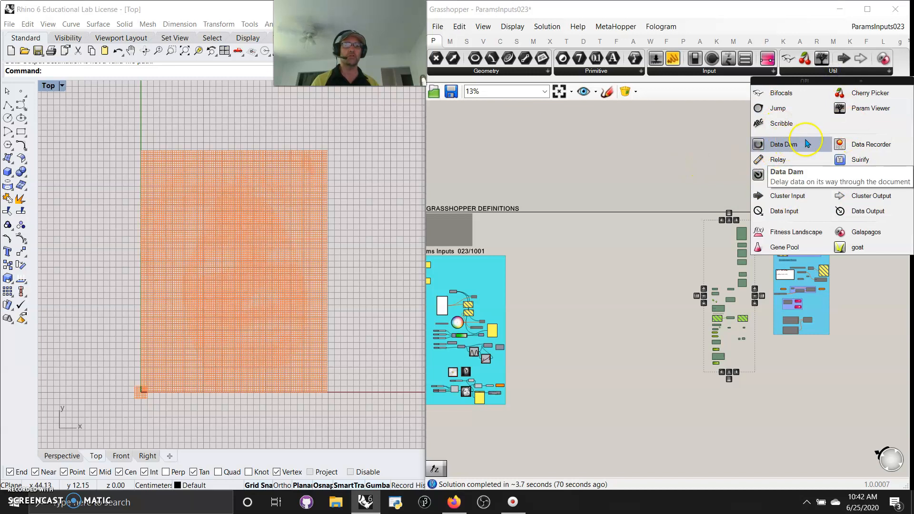
left_click(671, 298)
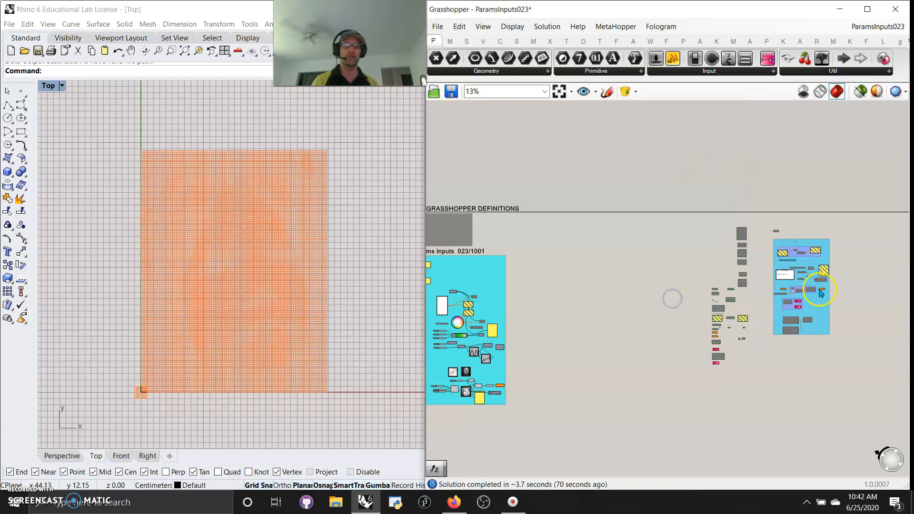
scroll(821, 292, "up", 10)
right_click_drag(709, 326, 745, 437)
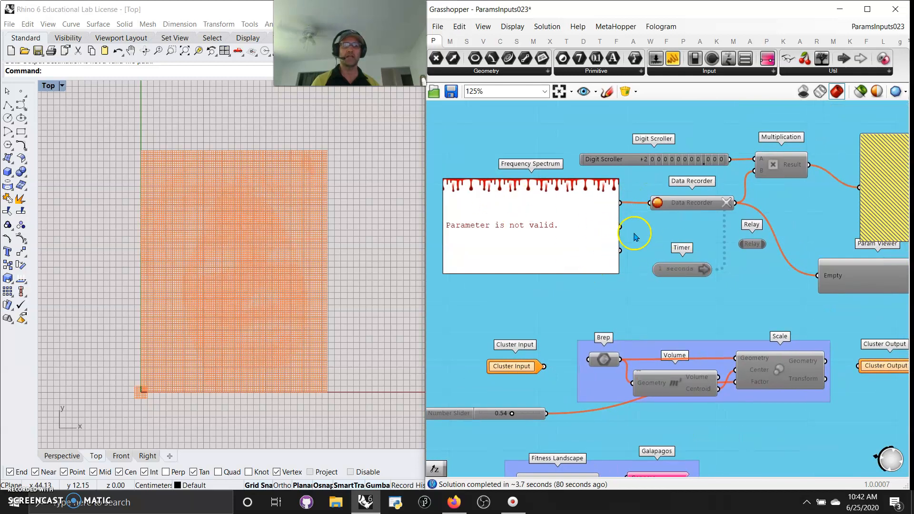
right_click_drag(641, 242, 490, 281)
right_click_drag(596, 321, 708, 290)
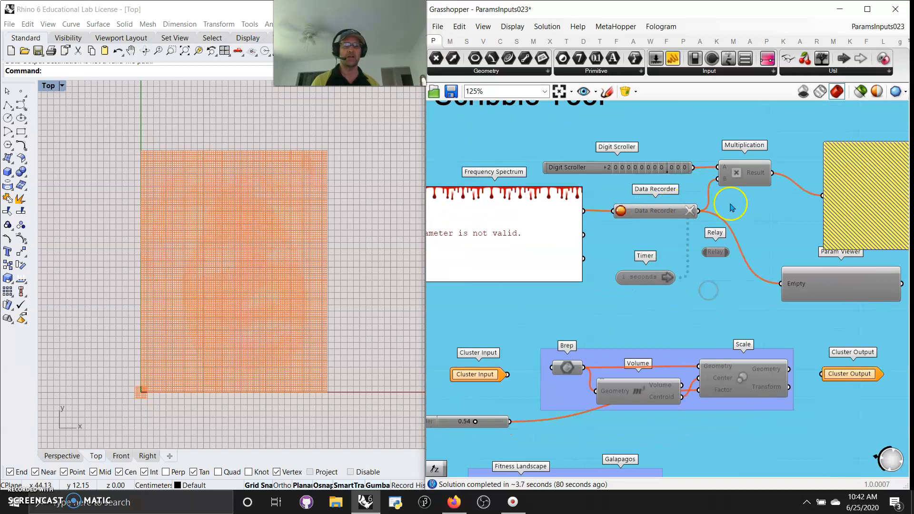
right_click_drag(675, 339, 717, 176)
scroll(704, 236, "down", 2)
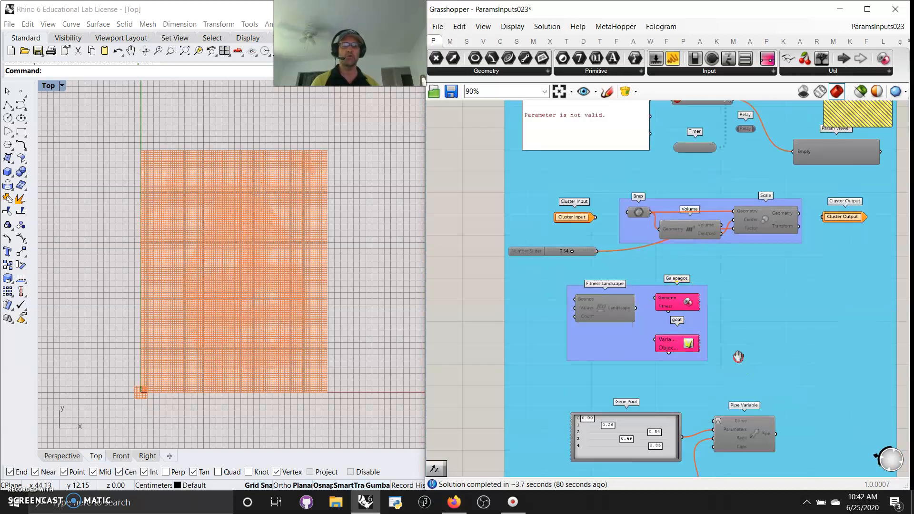
right_click_drag(738, 358, 745, 311)
scroll(666, 286, "up", 3)
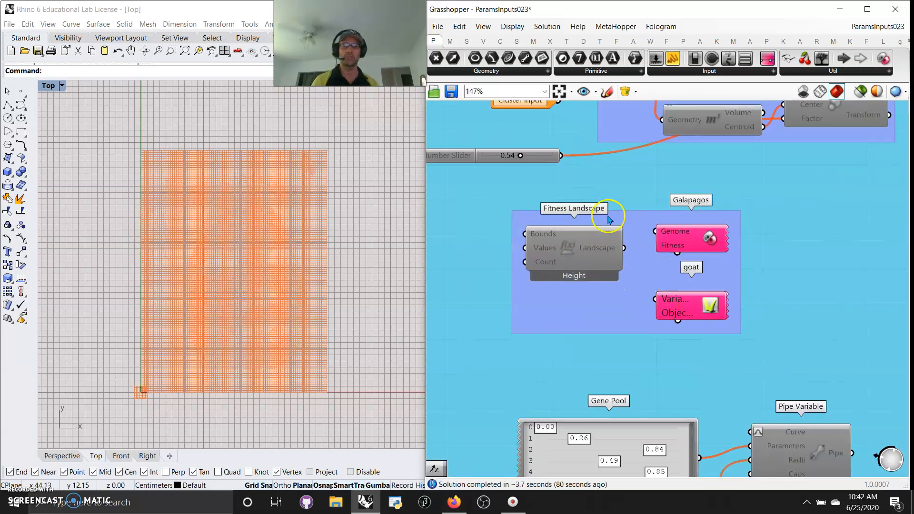
scroll(664, 357, "down", 3)
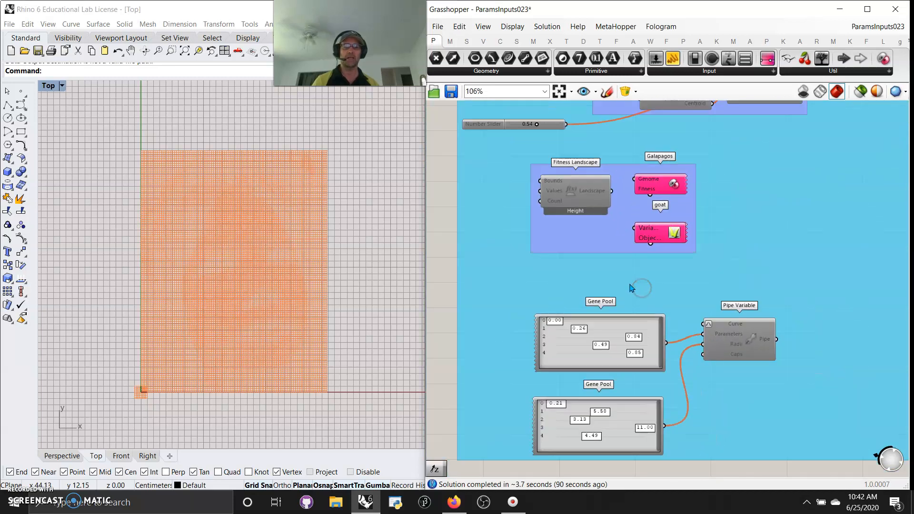
left_click(831, 71)
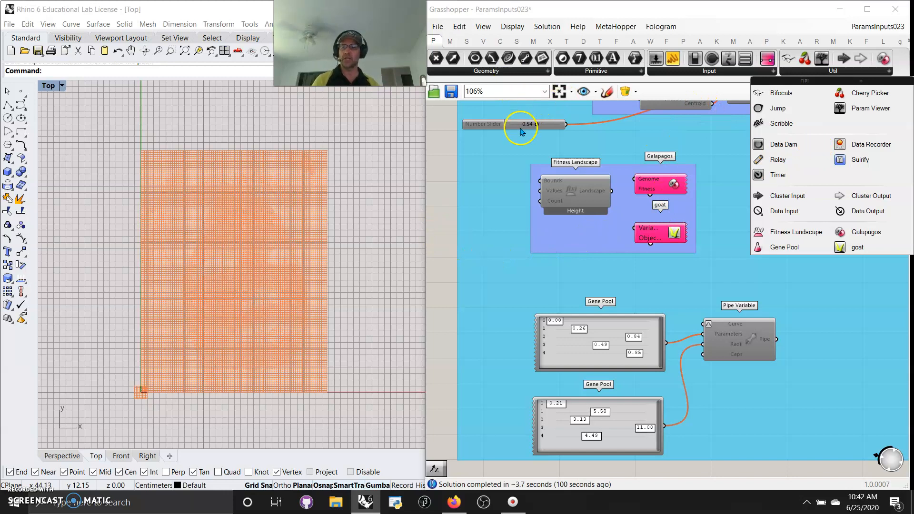
left_click(436, 41)
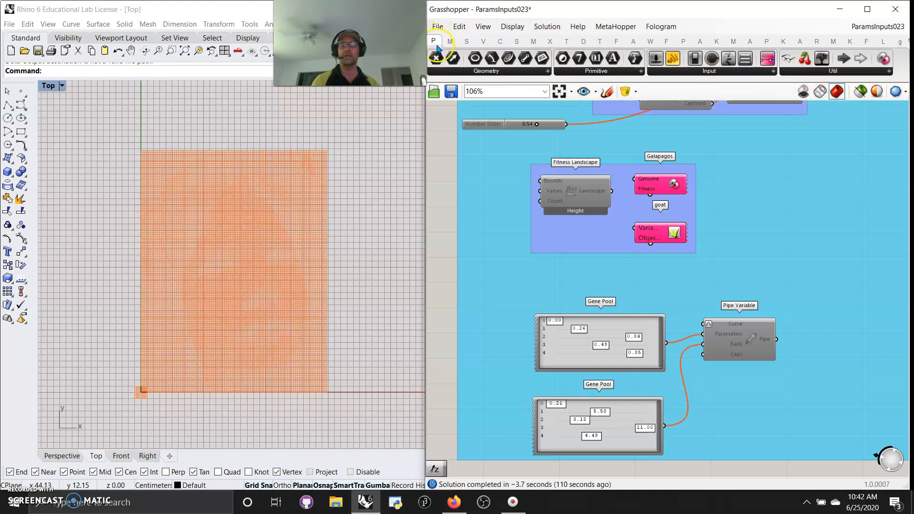
scroll(543, 281, "down", 5)
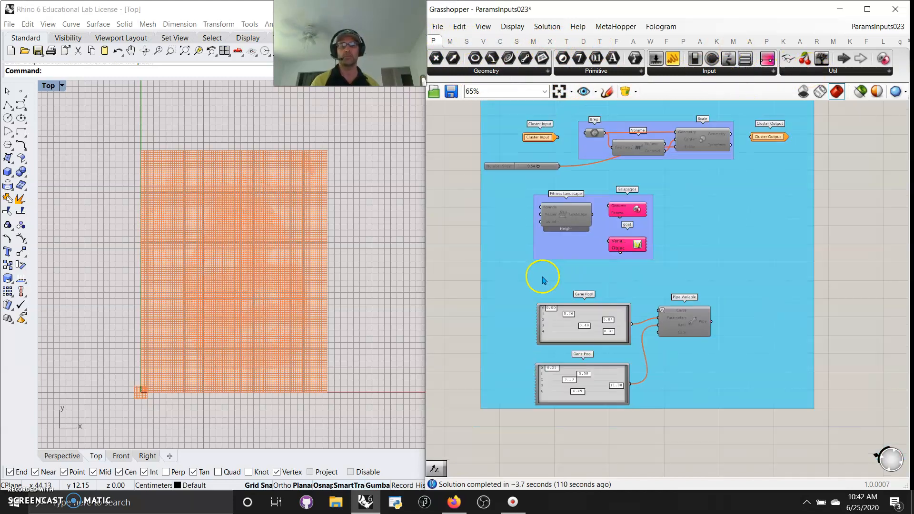
scroll(533, 252, "down", 2)
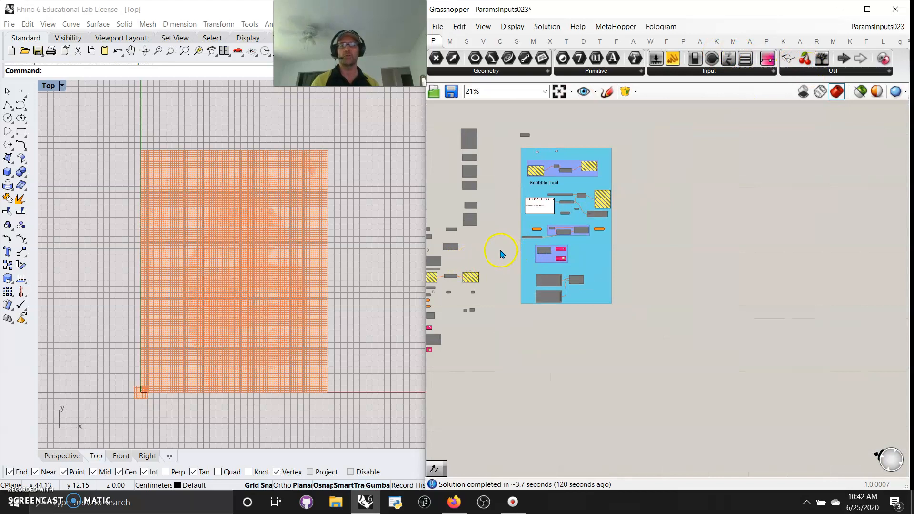
Group the loose grey components lying beside the Util example group on the canvas.
right_click_drag(500, 253, 626, 302)
mouse_move(720, 351)
left_mouse_down()
mouse_move(704, 348)
mouse_move(716, 335)
left_mouse_up()
left_click_drag(626, 430, 510, 157)
right_click(484, 194)
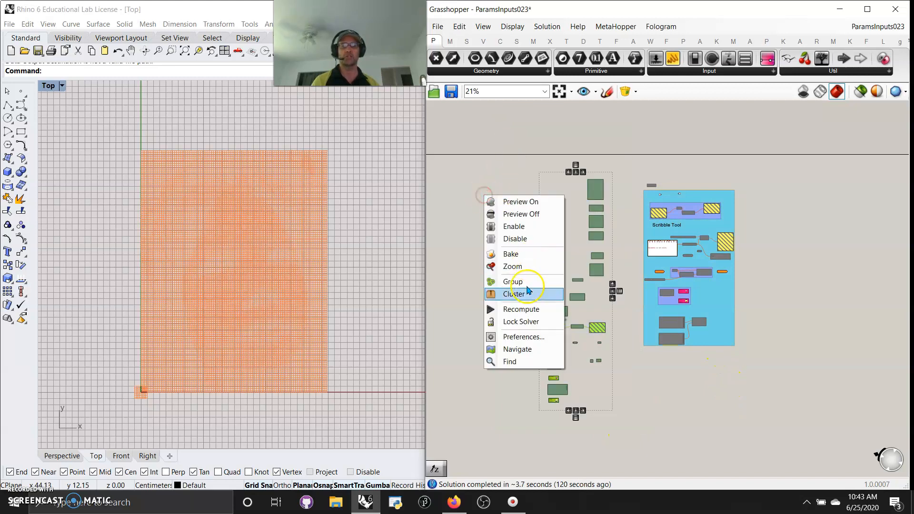
left_click(513, 282)
right_click(600, 392)
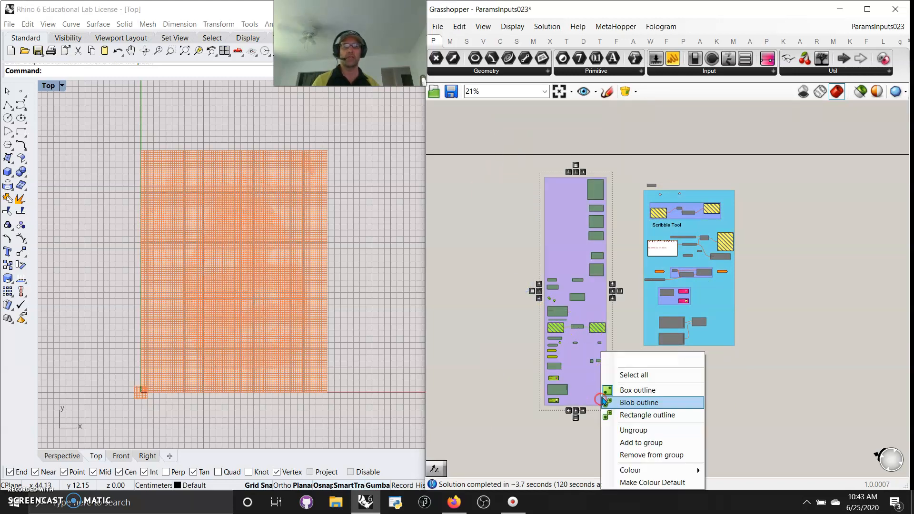
left_click(767, 384)
Return to the Params Inputs group and save the Grasshopper document.
right_click_drag(495, 315, 773, 343)
right_click_drag(593, 356, 796, 289)
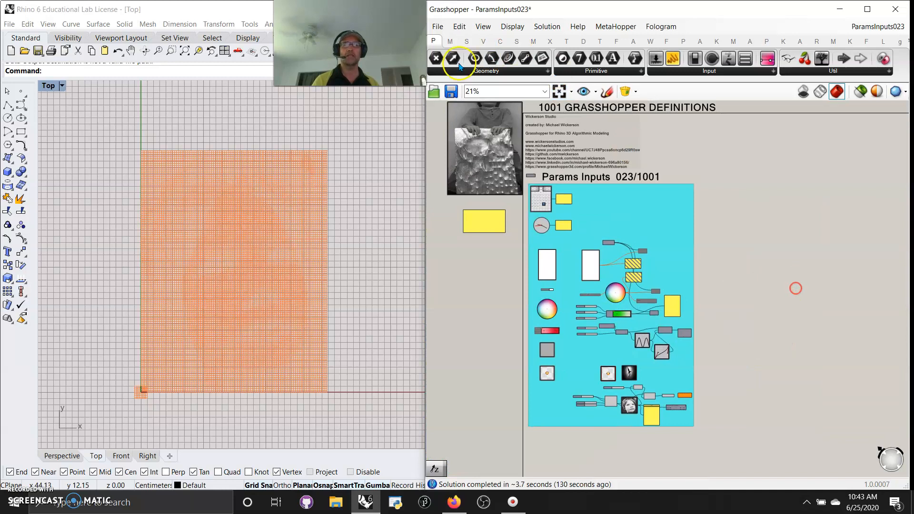
left_click(434, 27)
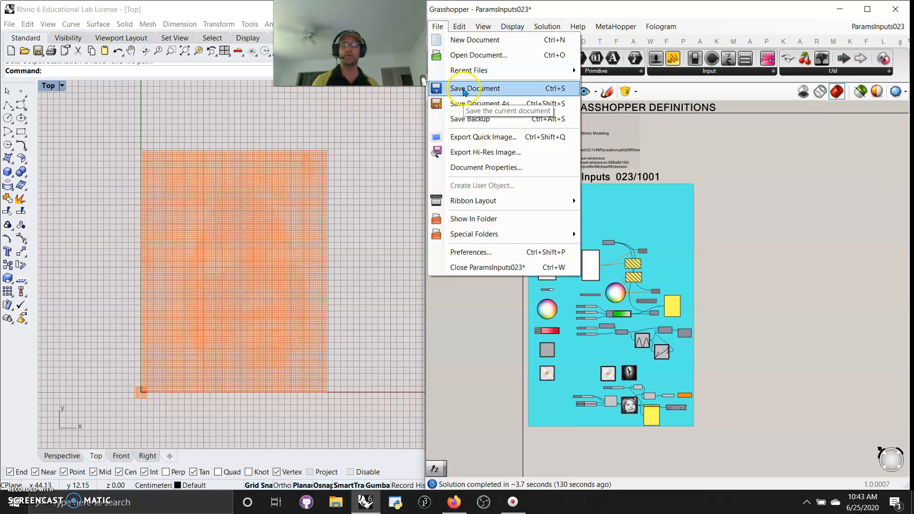